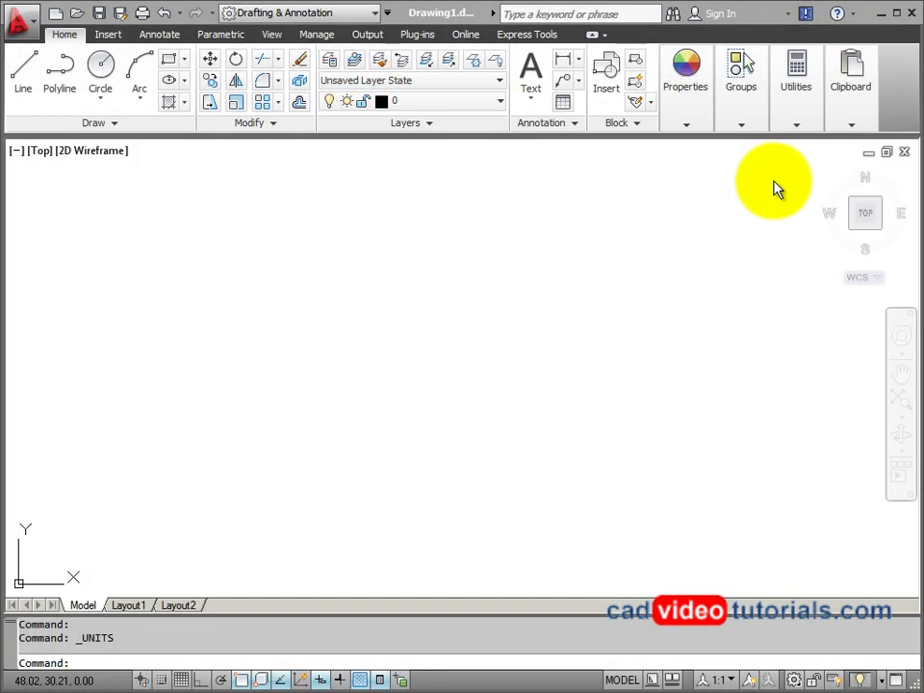
- Start a new drawing from the personalized copy of the Simple_TB_-_A template in Autocad Drawing Files, and switch to model space
{"action": "left_click", "coordinate": [55, 13]}
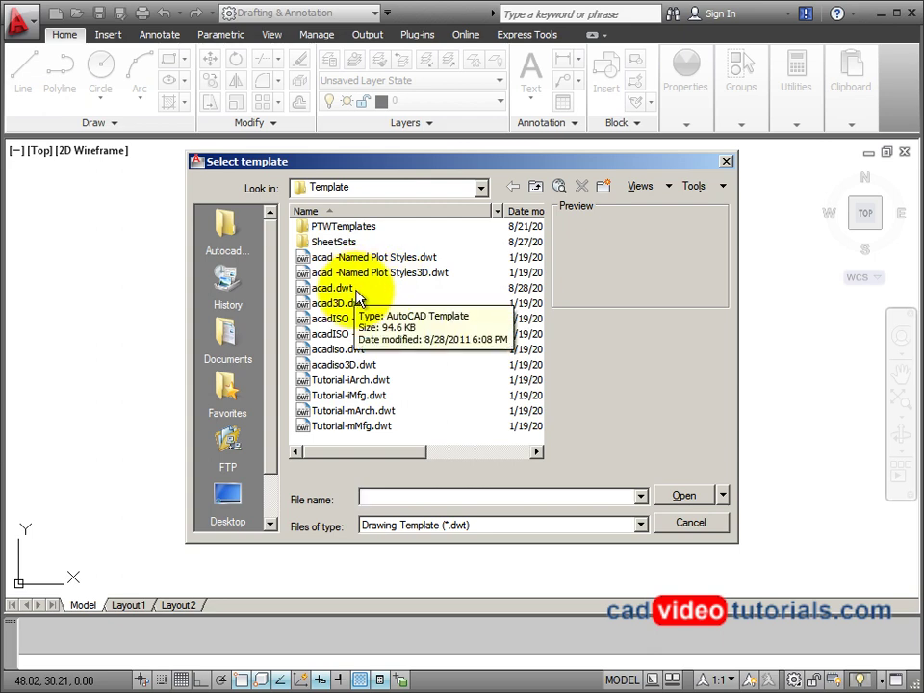
{"action": "left_click", "coordinate": [227, 228]}
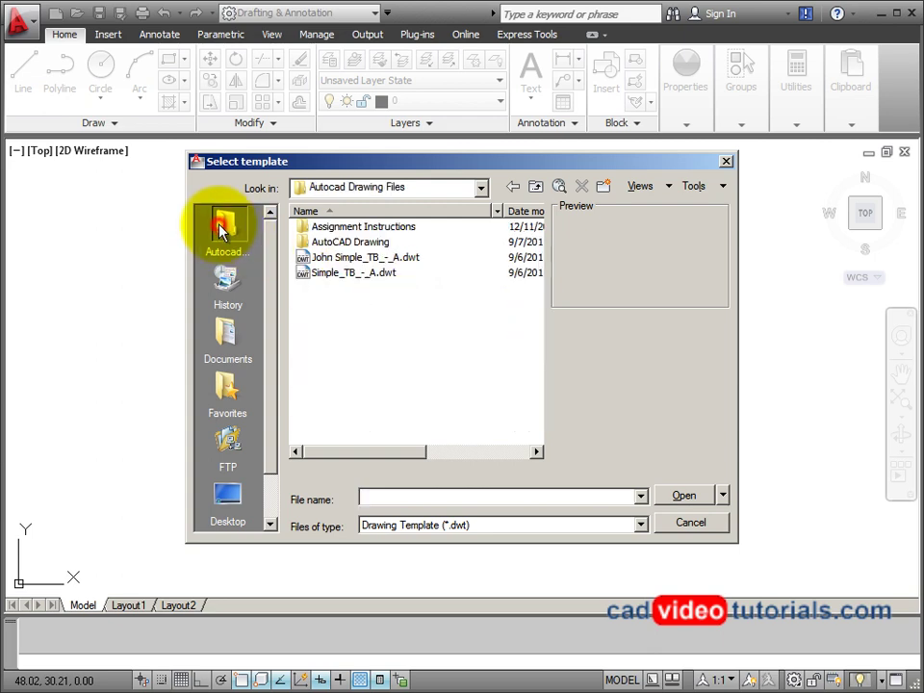
{"action": "left_click", "coordinate": [408, 260]}
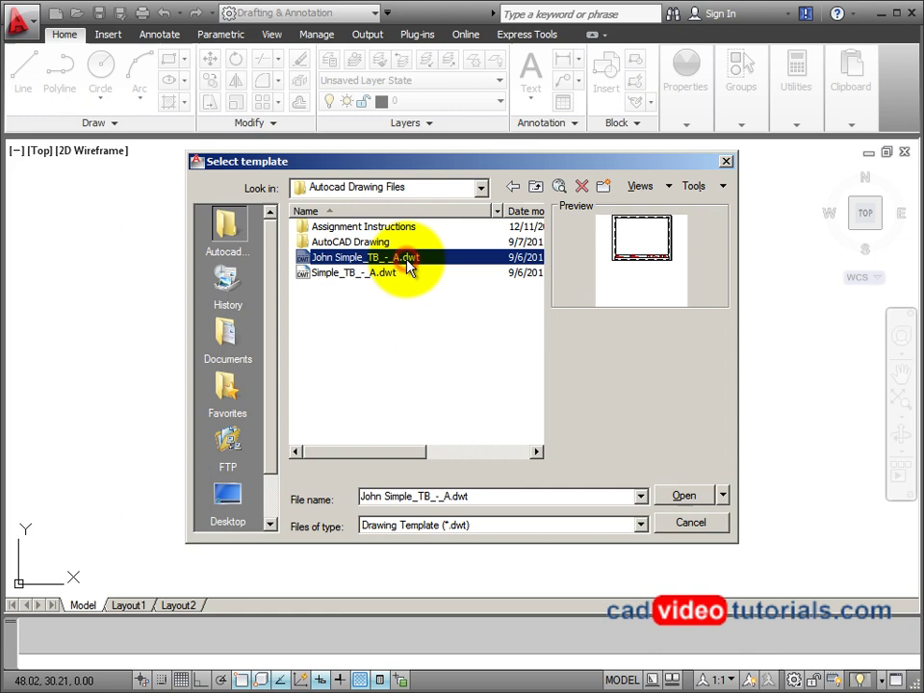
{"action": "left_click", "coordinate": [700, 497]}
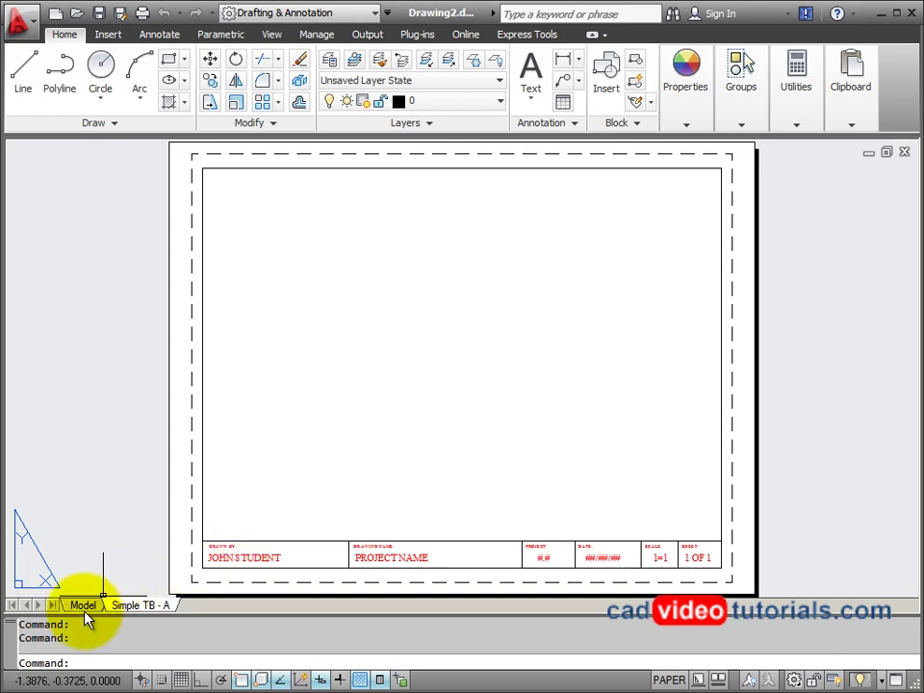
{"action": "left_click", "coordinate": [85, 605]}
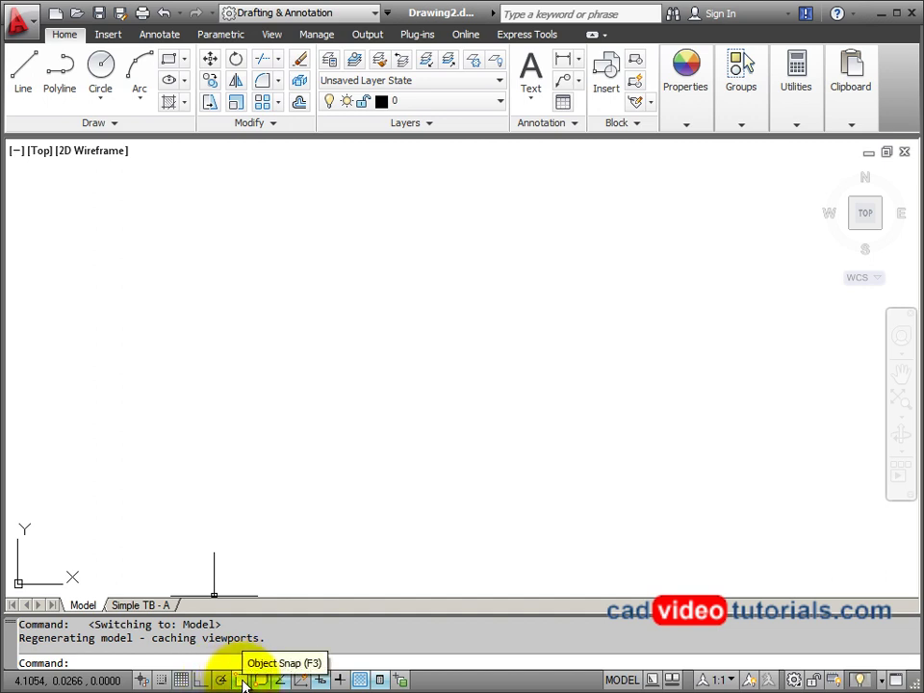
- Open the object snap settings and turn on Ortho mode
{"action": "right_click", "coordinate": [244, 684]}
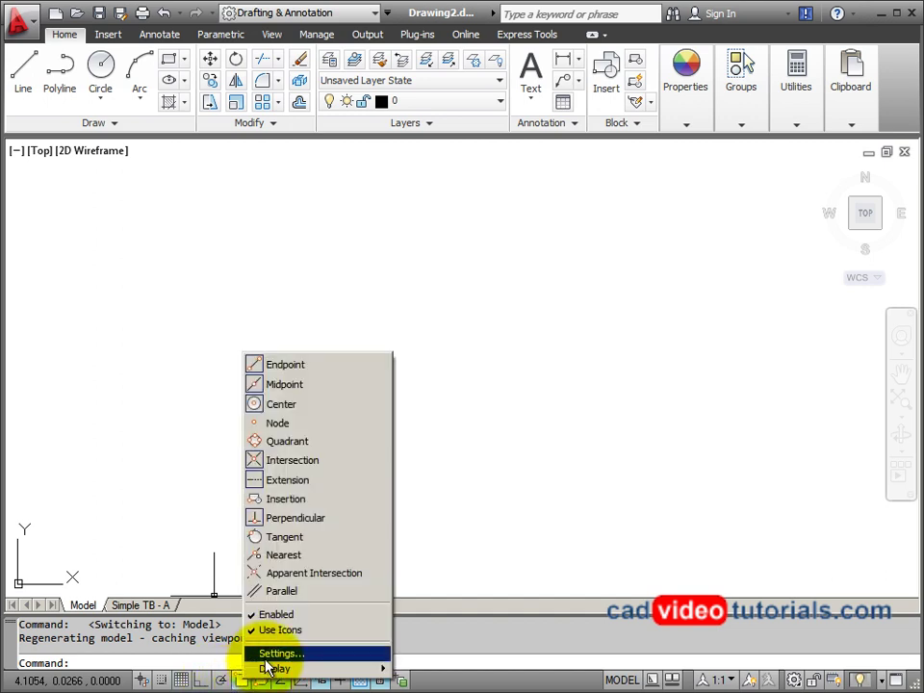
{"action": "left_click", "coordinate": [267, 655]}
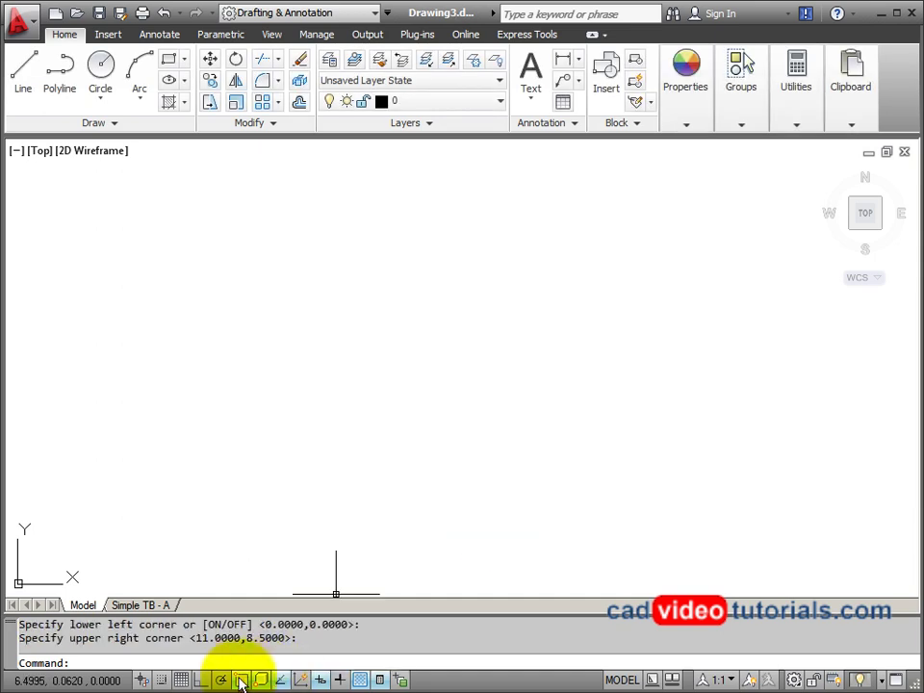
{"action": "left_click", "coordinate": [201, 680]}
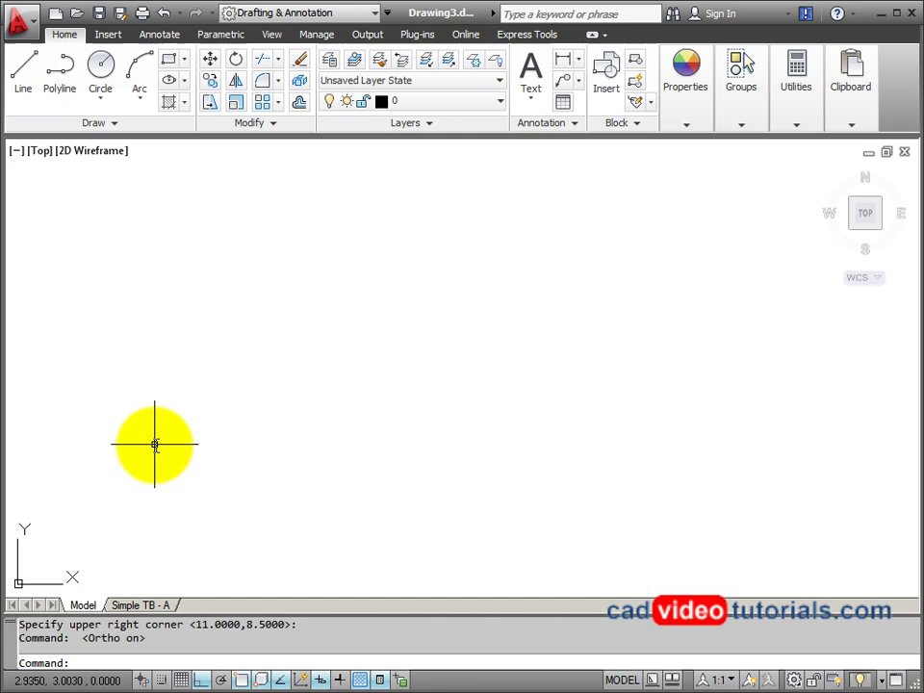
- Set the model space limits with the lower left corner at 0,0 and the upper right corner at 22,17
{"action": "type", "text": "limits"}
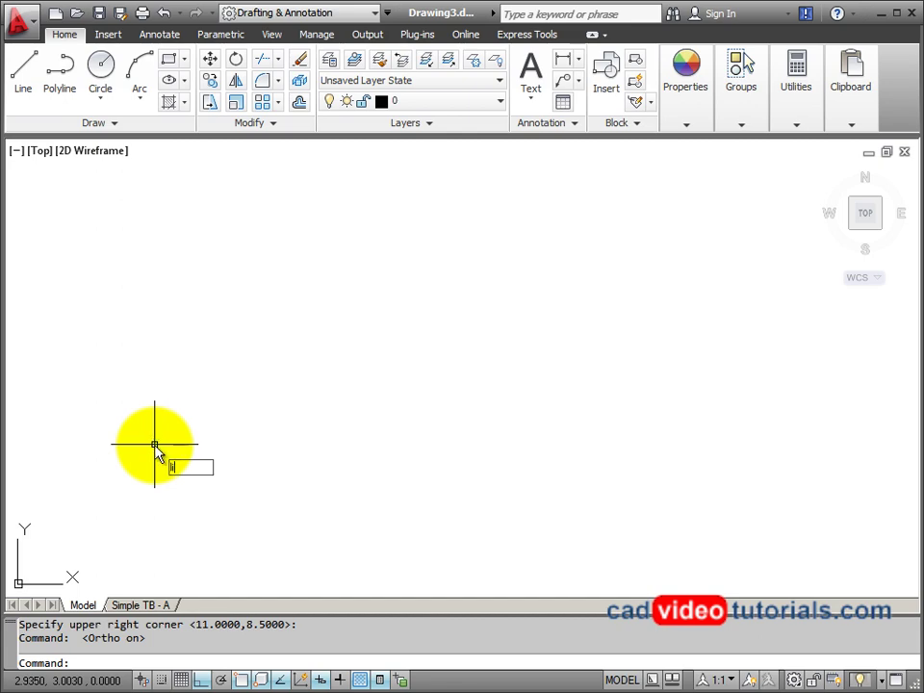
{"action": "key", "text": "Return"}
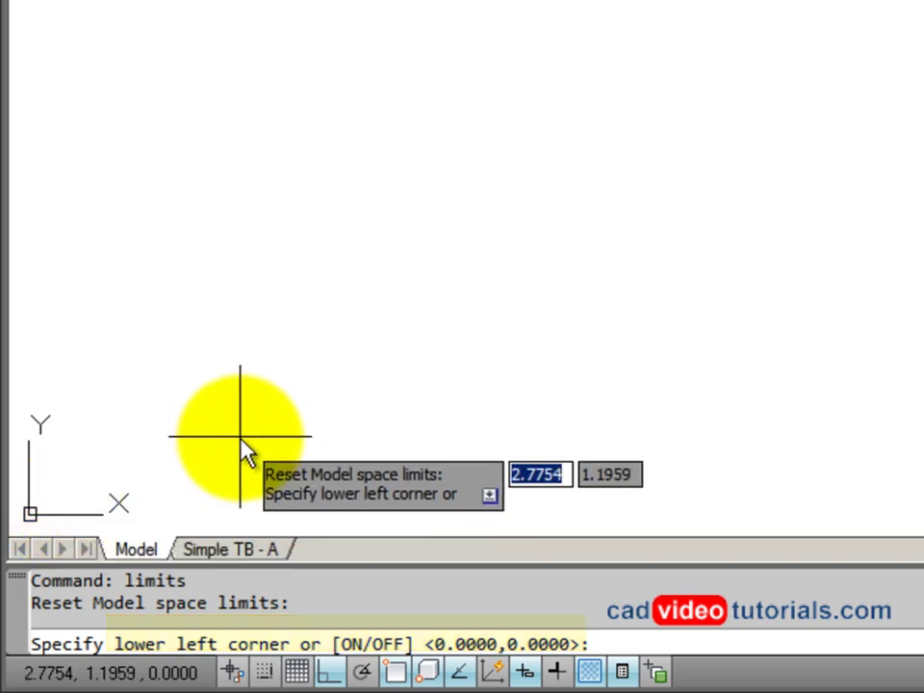
{"action": "key", "text": "Return"}
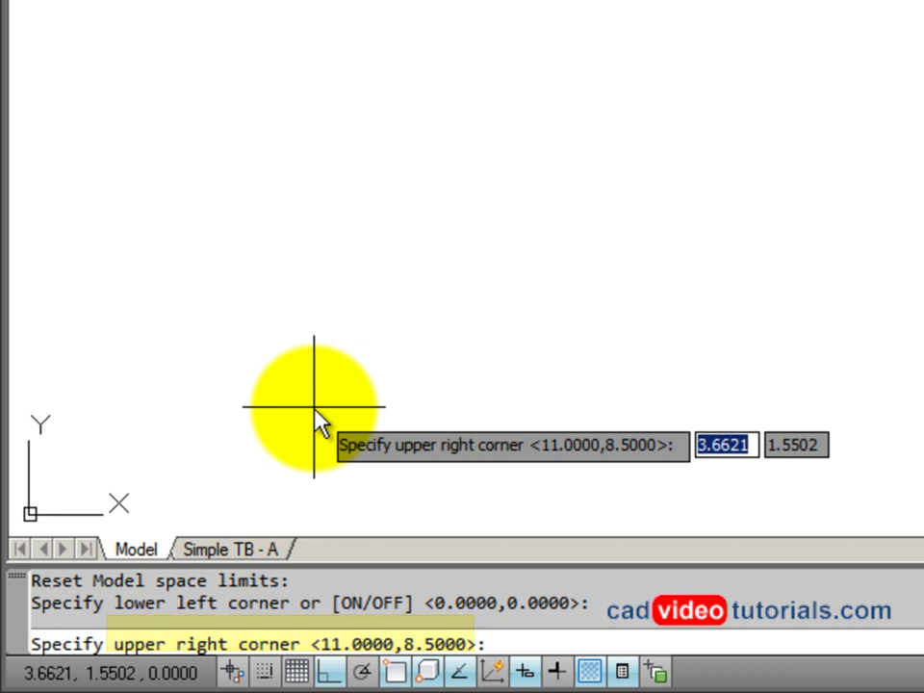
{"action": "type", "text": "22"}
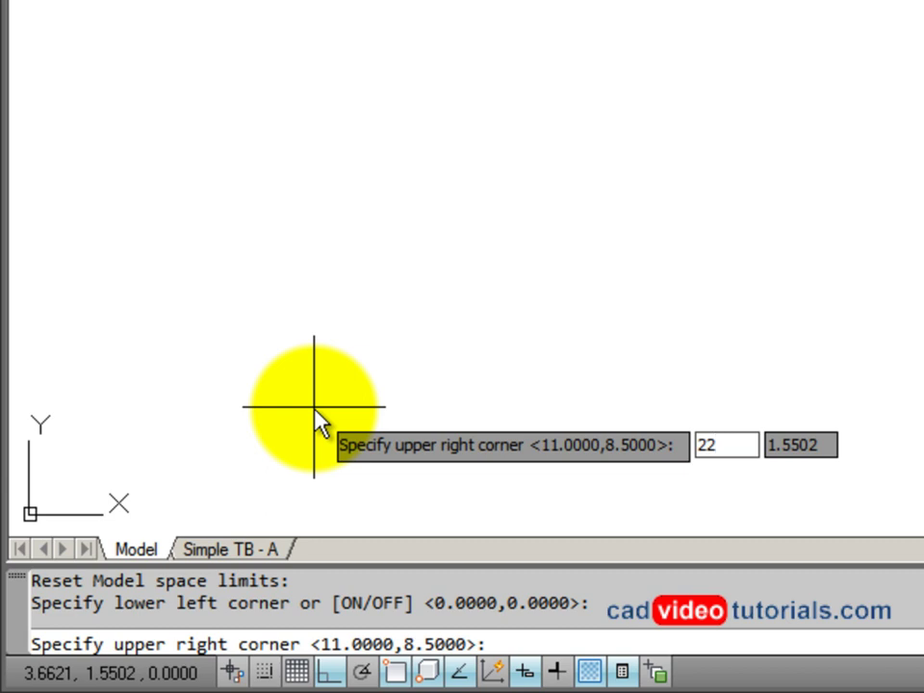
{"action": "key", "text": "Tab"}
{"action": "type", "text": "17"}
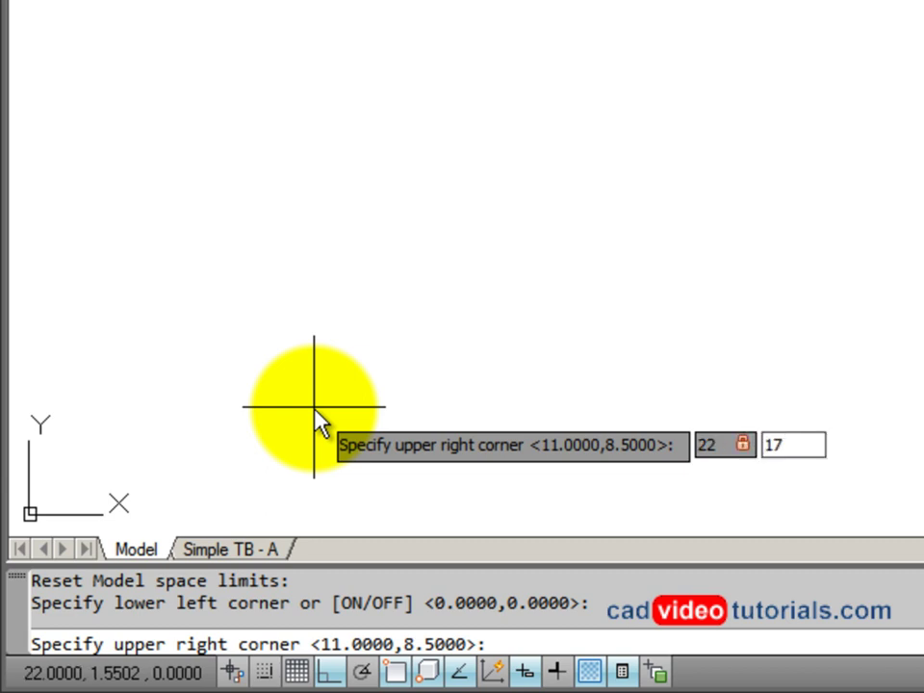
{"action": "key", "text": "Return"}
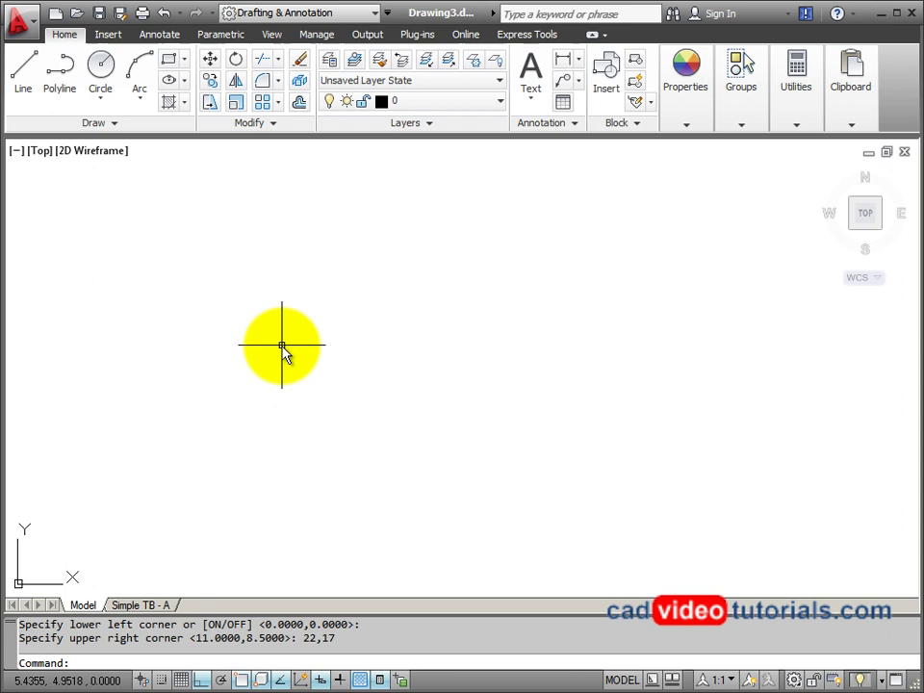
- Zoom the view to All so it fits the drawing limits
{"action": "type", "text": "z"}
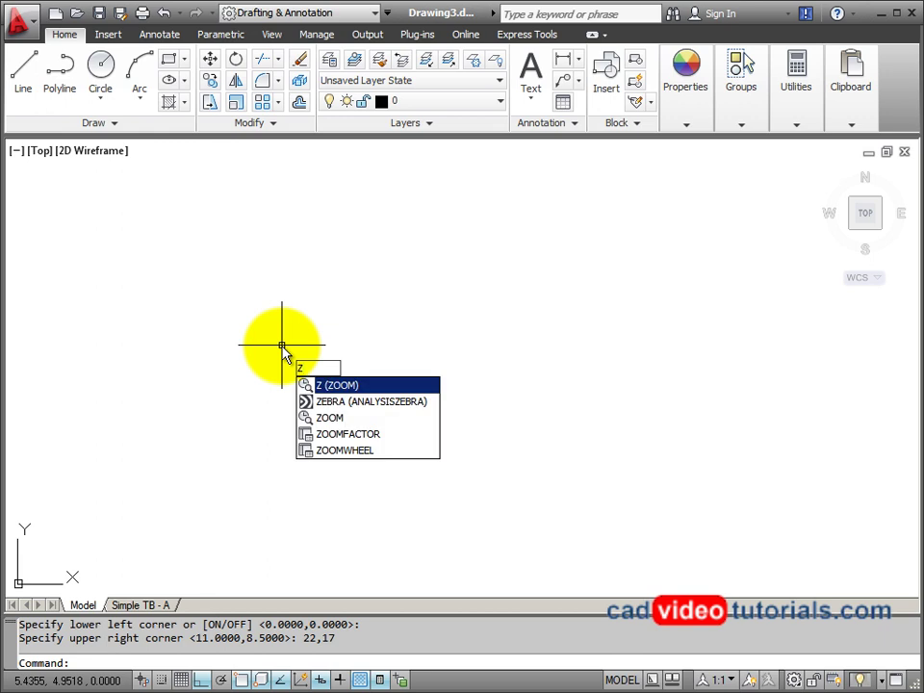
{"action": "key", "text": "Return"}
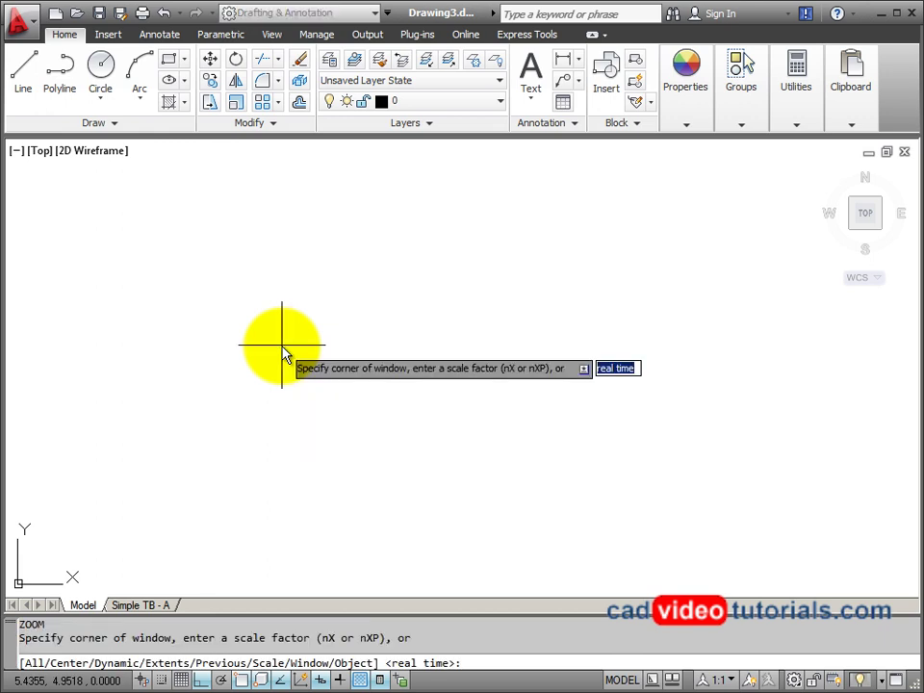
{"action": "type", "text": "a"}
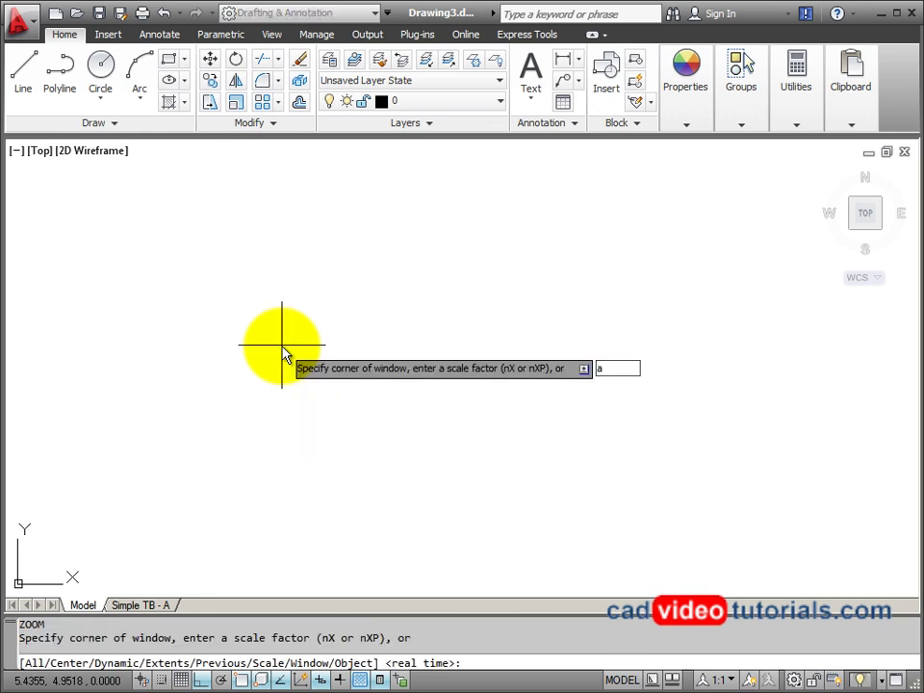
{"action": "key", "text": "Return"}
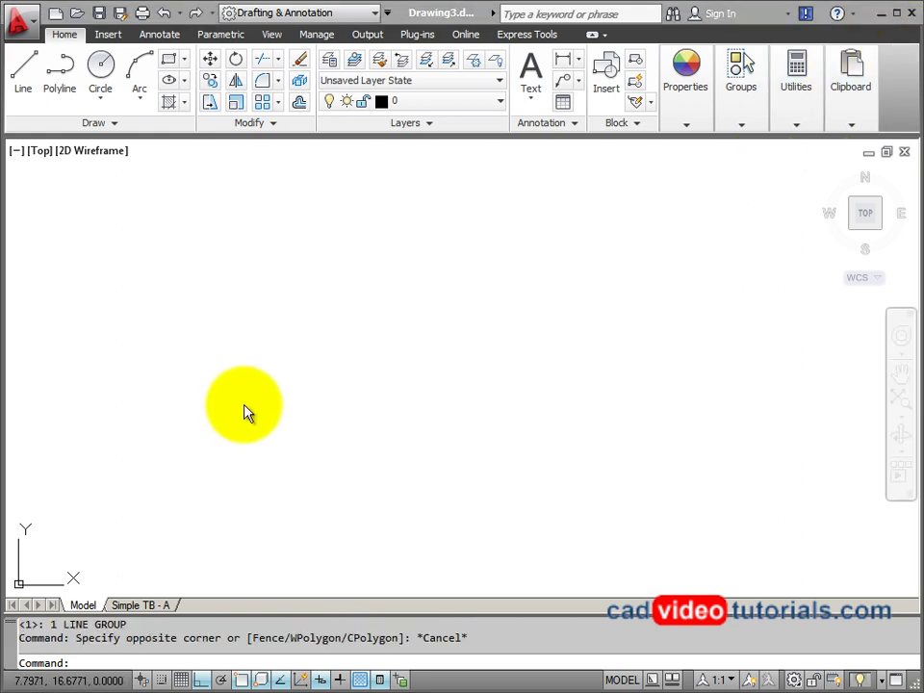
- Begin the outline with a horizontal line 8.75 long, going right from a point near the lower left of the drawing area
{"action": "left_click", "coordinate": [244, 408]}
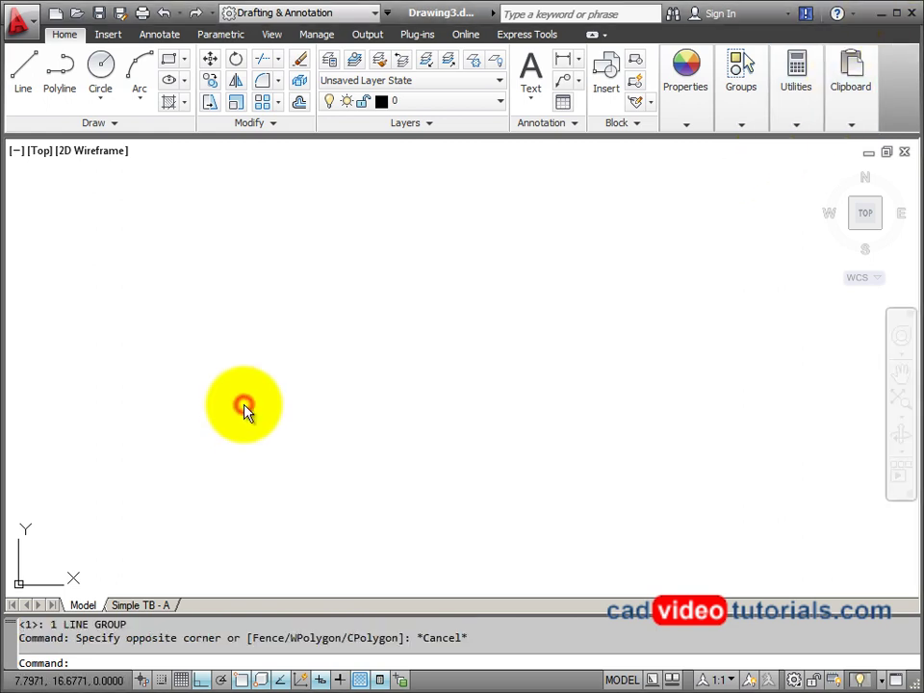
{"action": "left_click", "coordinate": [26, 86]}
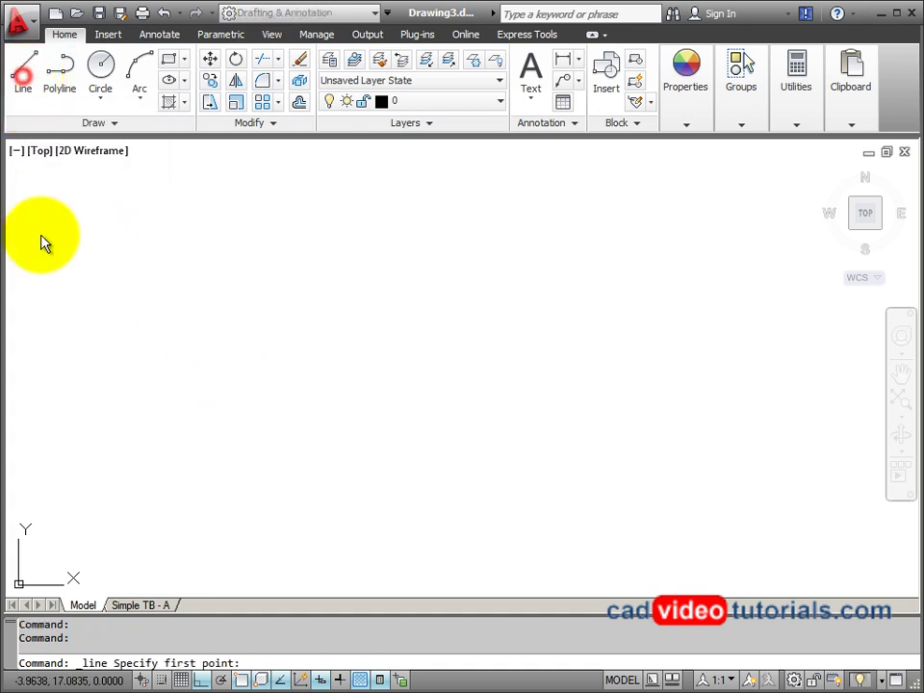
{"action": "left_click", "coordinate": [128, 508]}
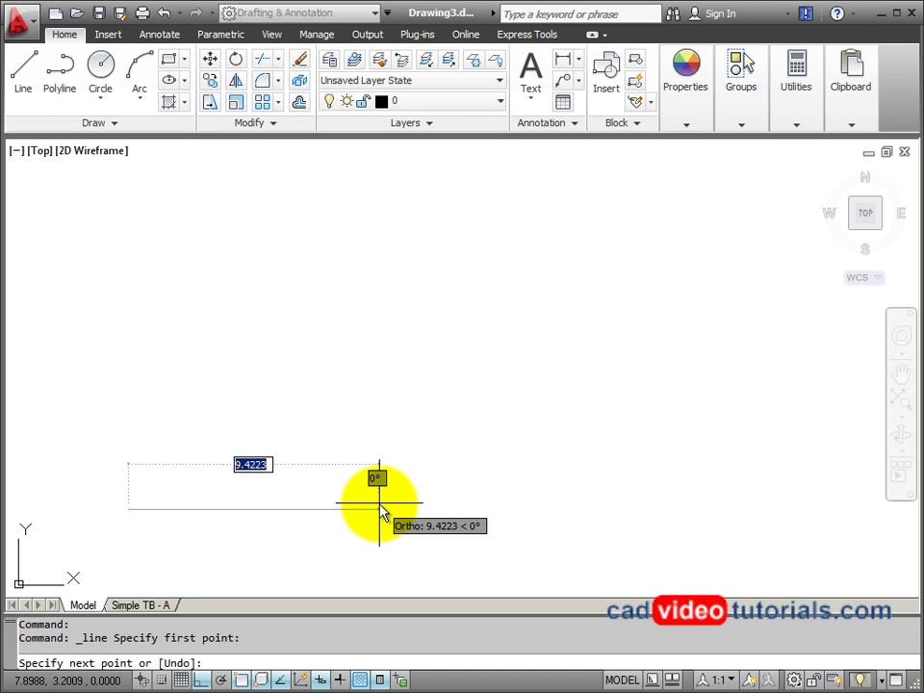
{"action": "type", "text": "8"}
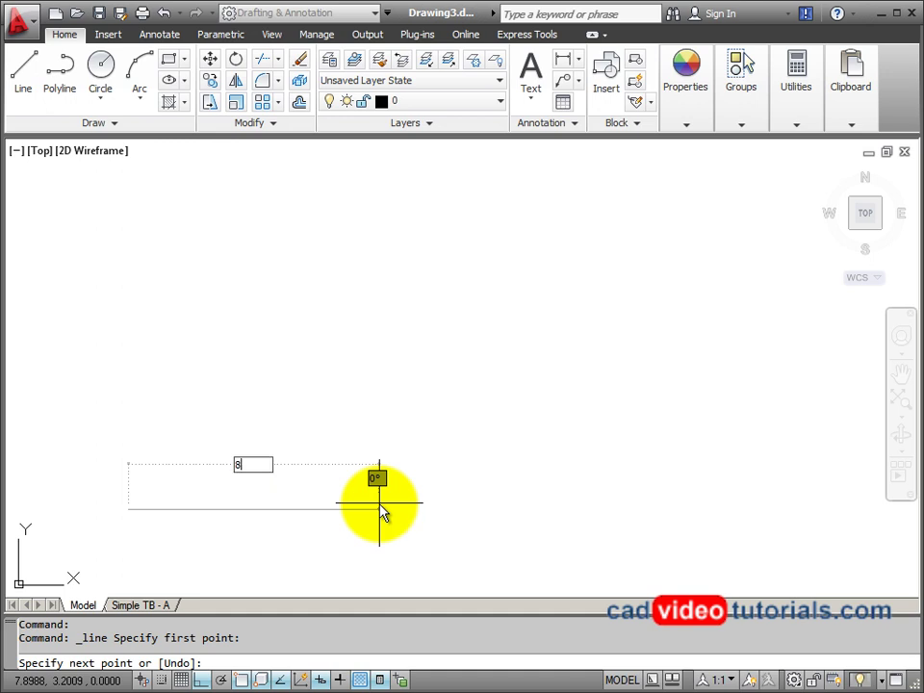
{"action": "type", "text": ".75"}
{"action": "key", "text": "Return"}
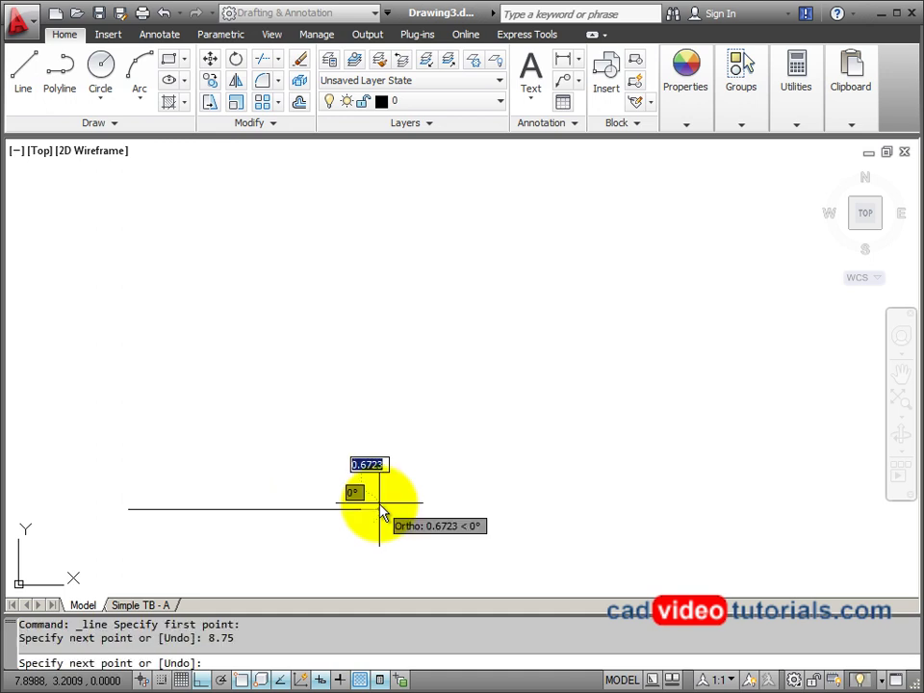
- Continue the outline from the base line's right end with a 4.5 segment upward and a 1.75 segment to the left
{"action": "scroll", "coordinate": [378, 450], "scroll_direction": "up", "scroll_amount": 2}
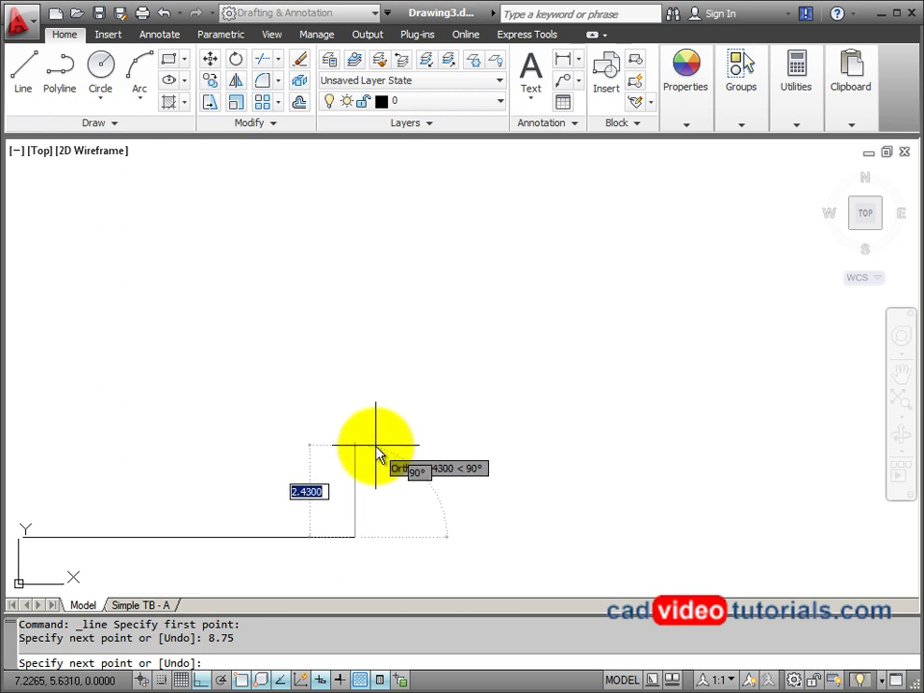
{"action": "mouse_move", "coordinate": [383, 442]}
{"action": "middle_mouse_down"}
{"action": "mouse_move", "coordinate": [466, 429]}
{"action": "mouse_move", "coordinate": [530, 384]}
{"action": "mouse_move", "coordinate": [584, 402]}
{"action": "middle_mouse_up"}
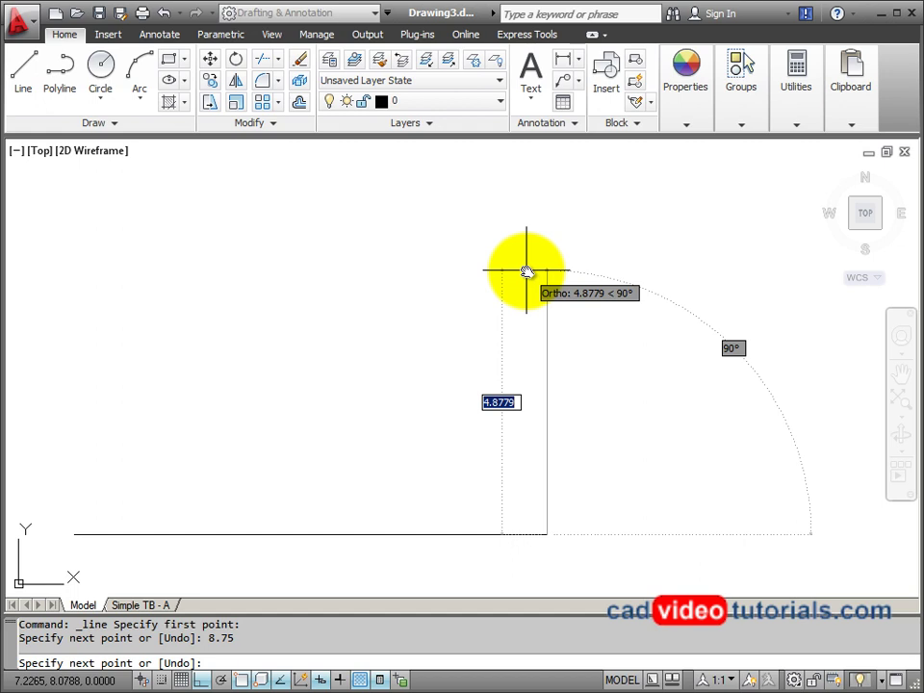
{"action": "type", "text": "4.5"}
{"action": "key", "text": "Return"}
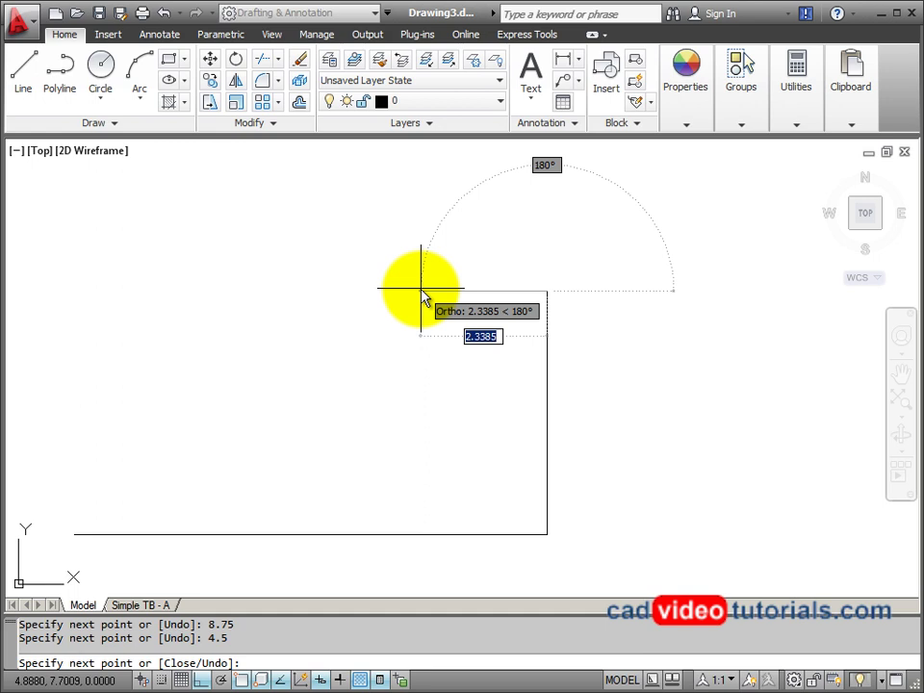
{"action": "type", "text": "1.75"}
{"action": "key", "text": "Return"}
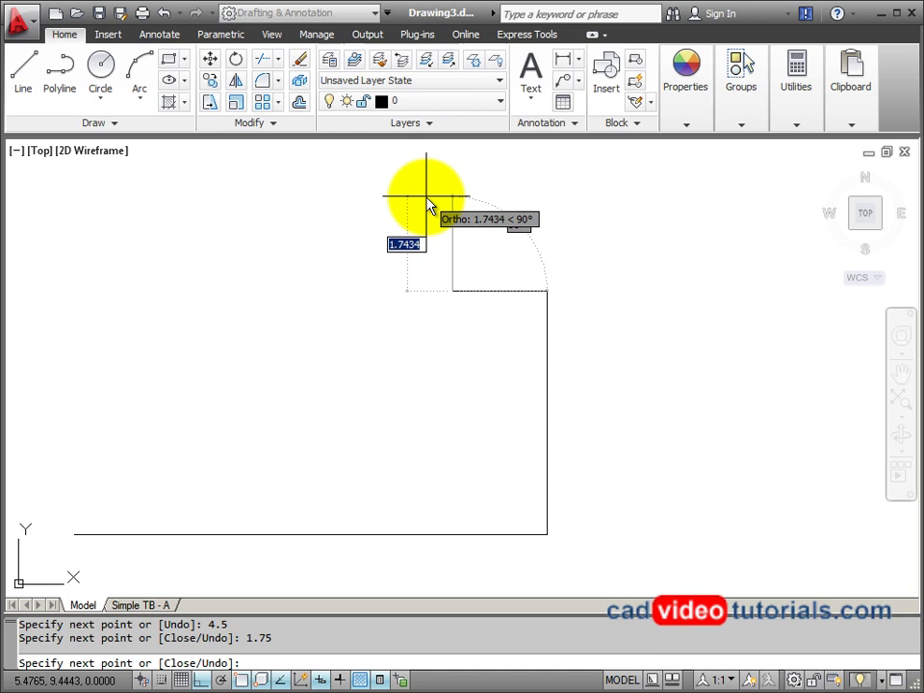
- Add the raised step of the outline with a 1.5 segment upward and a 1.75 segment to the left
{"action": "type", "text": "1.5"}
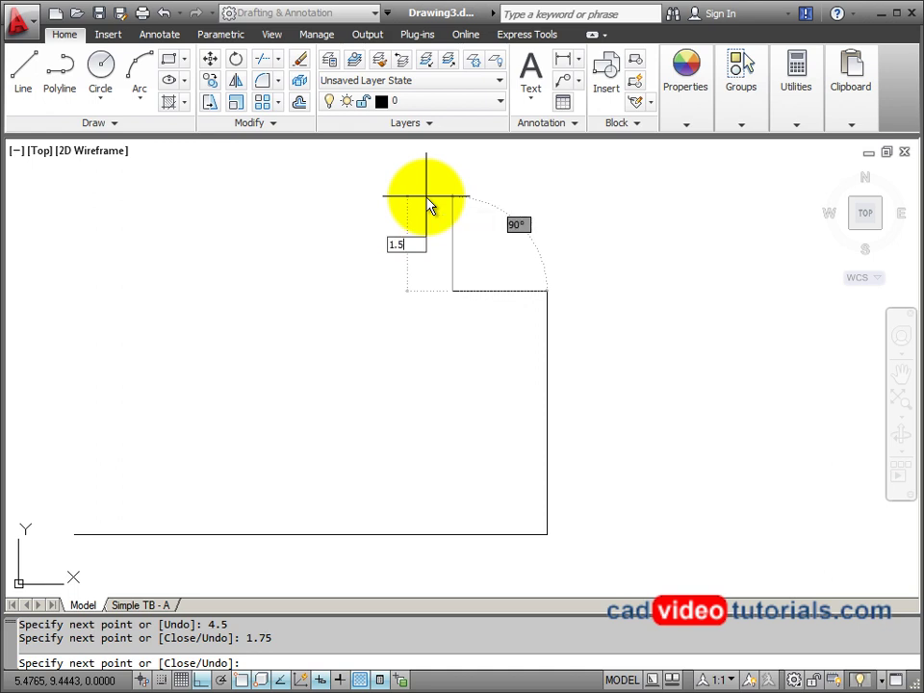
{"action": "key", "text": "Return"}
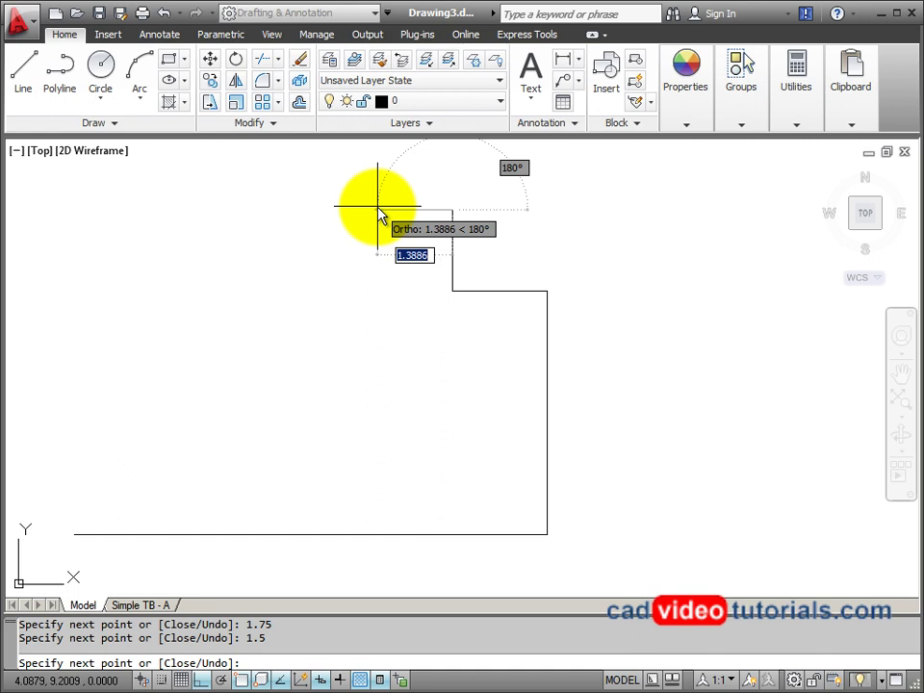
{"action": "type", "text": "1.75"}
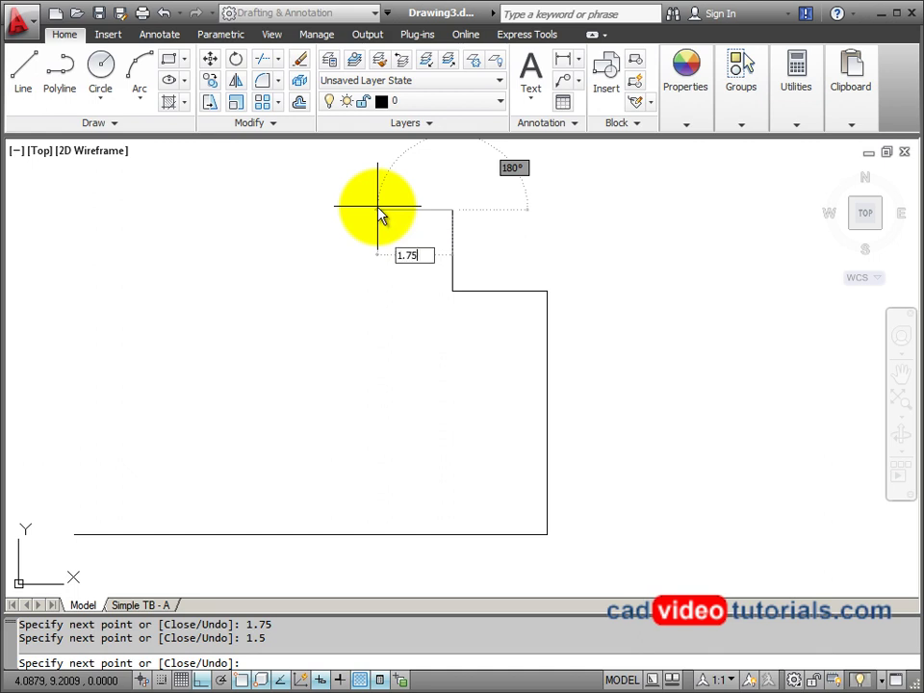
{"action": "key", "text": "Return"}
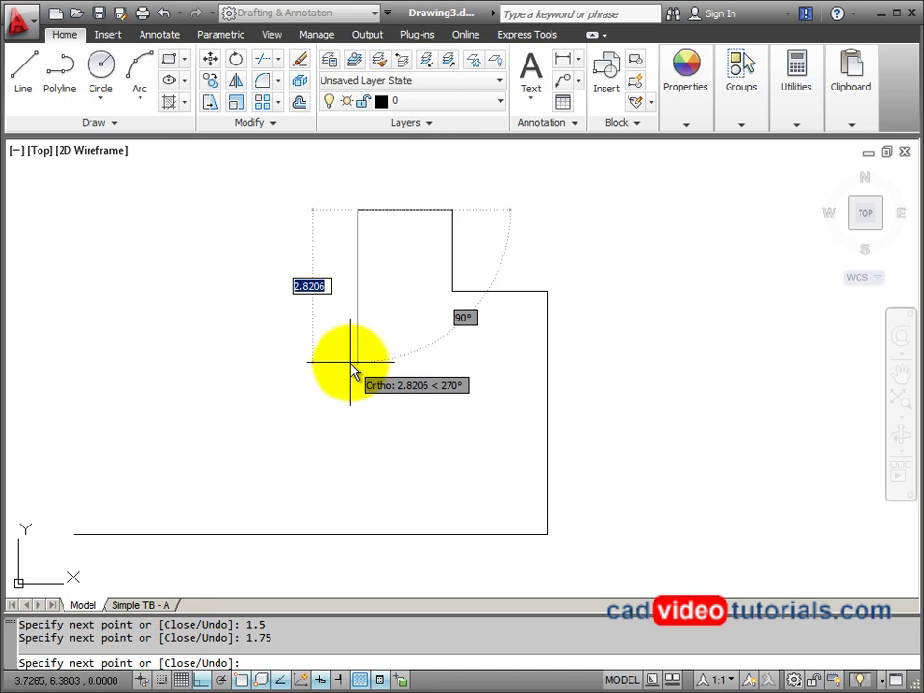
- Draw the central notch: 3 downward, 1.75 to the left, and back up level with the top edge's endpoint
{"action": "type", "text": "3"}
{"action": "key", "text": "Return"}
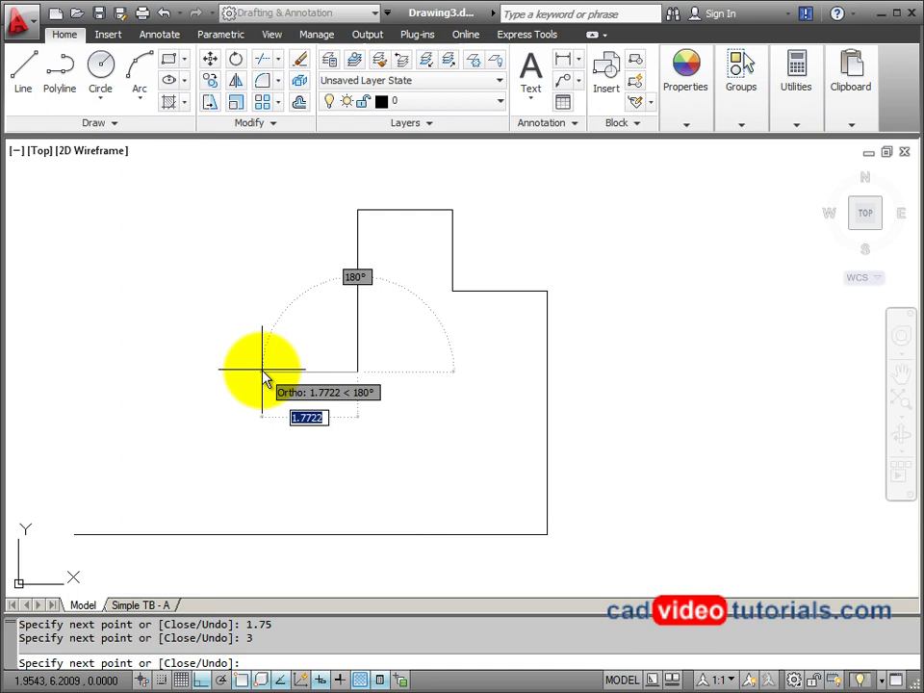
{"action": "type", "text": "1.7"}
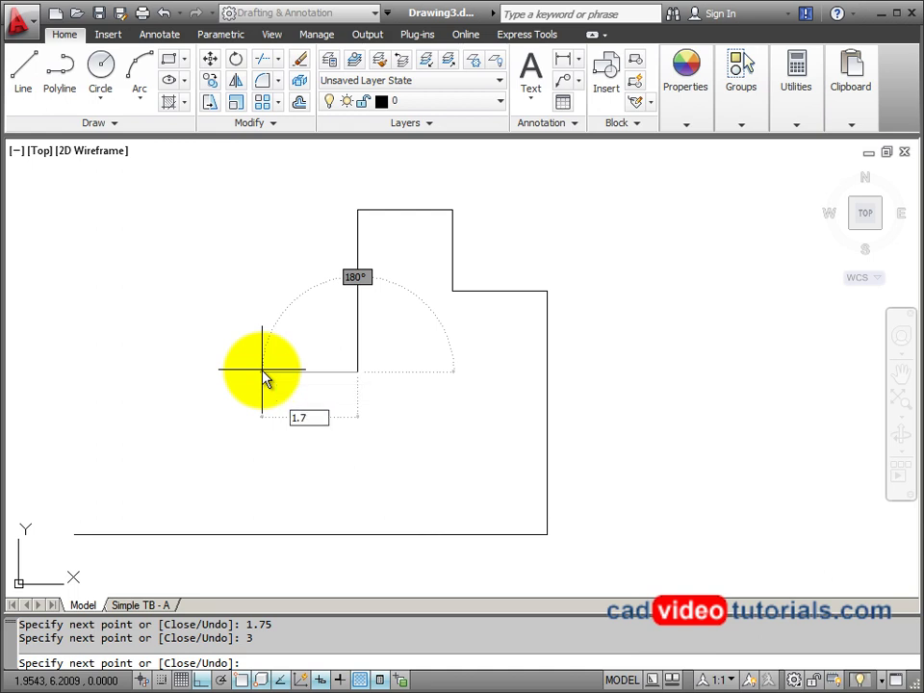
{"action": "type", "text": "5"}
{"action": "key", "text": "Return"}
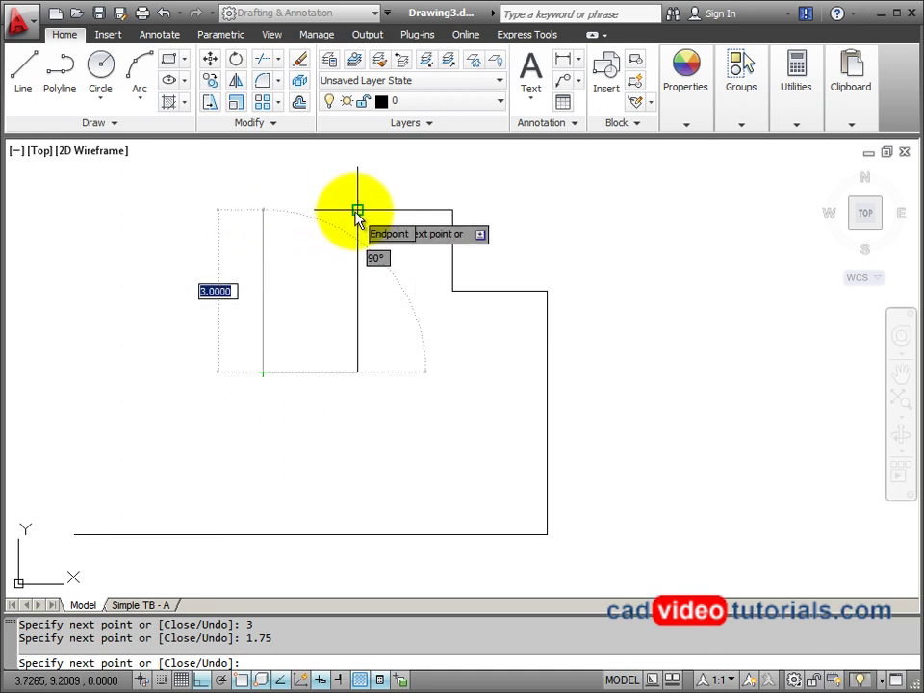
{"action": "left_click", "coordinate": [286, 213]}
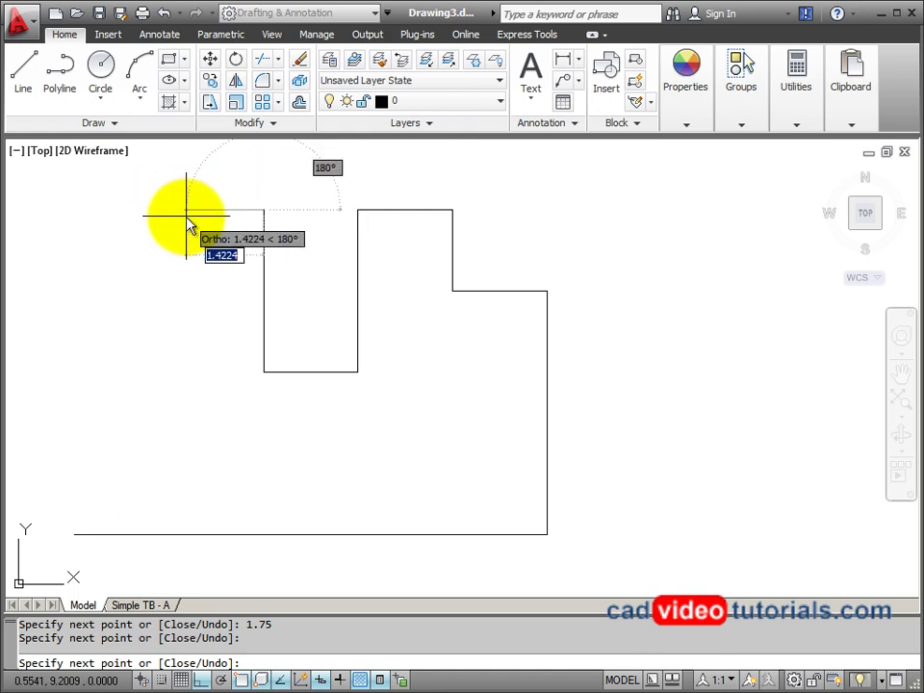
- Finish the outline: 1.75 left, down level with the opposite step, left to align with the base line's start, and down to close
{"action": "type", "text": "1.75"}
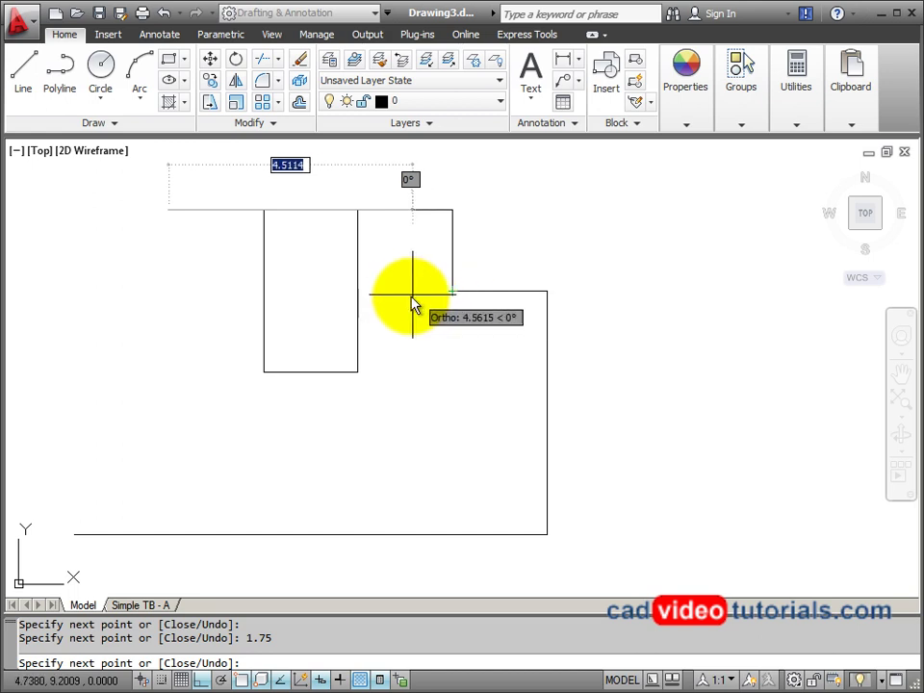
{"action": "left_click", "coordinate": [173, 291]}
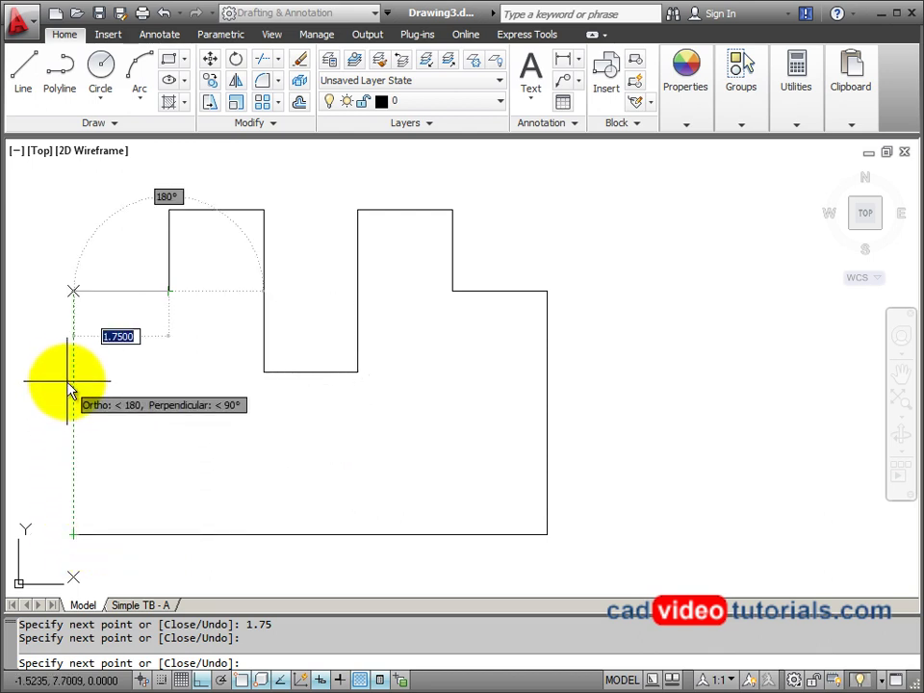
{"action": "left_click", "coordinate": [77, 333]}
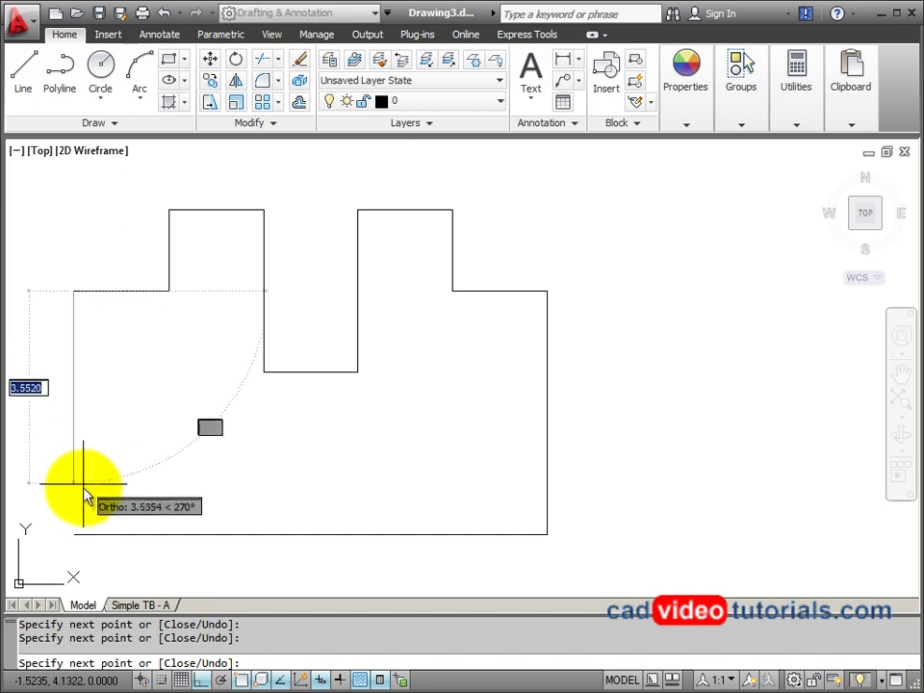
{"action": "left_click", "coordinate": [73, 535]}
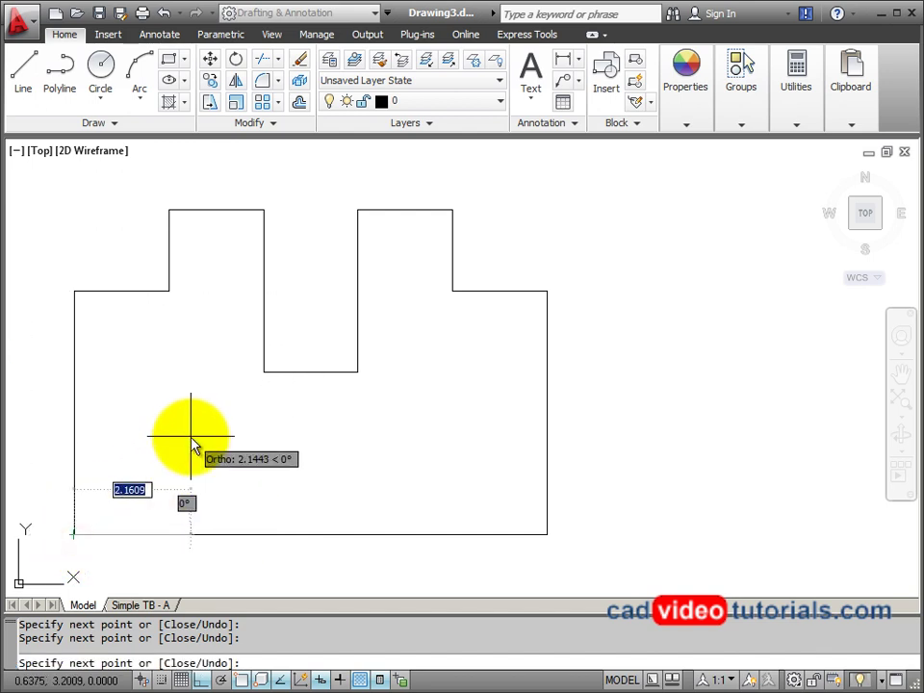
{"action": "key", "text": "Return"}
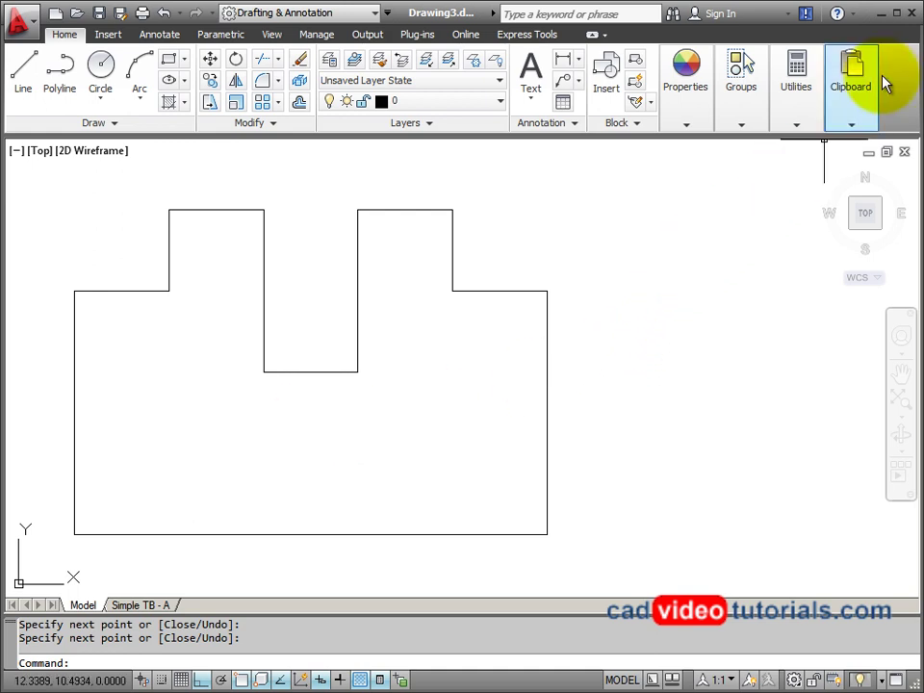
- Consult the Stop Link reference drawing, then start a circle centred by tracking 2 up and 1.75 left from the outline's lower right corner
{"action": "key", "text": "alt+Tab"}
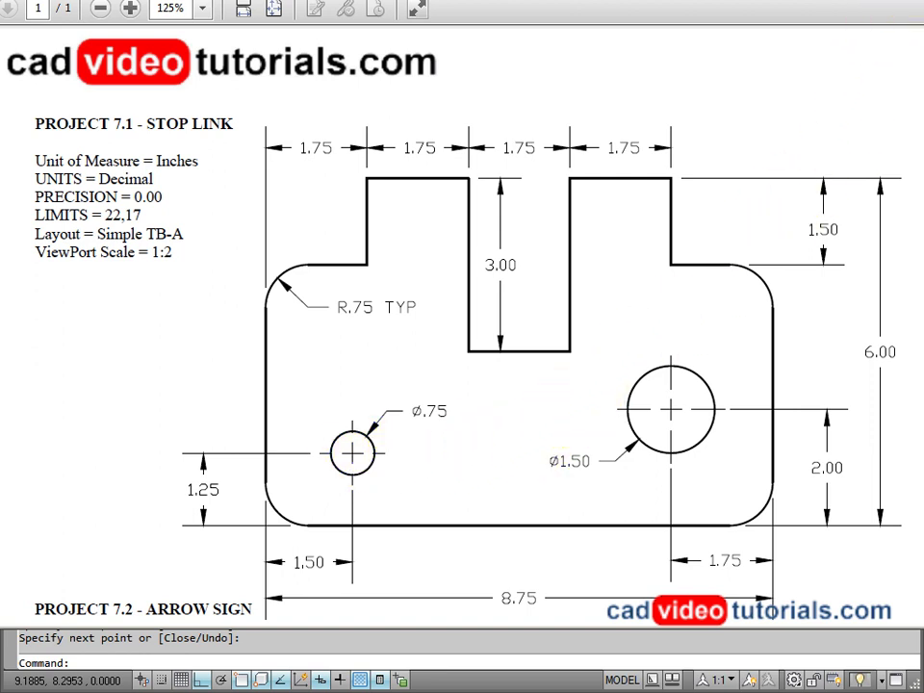
{"action": "left_click", "coordinate": [905, 3]}
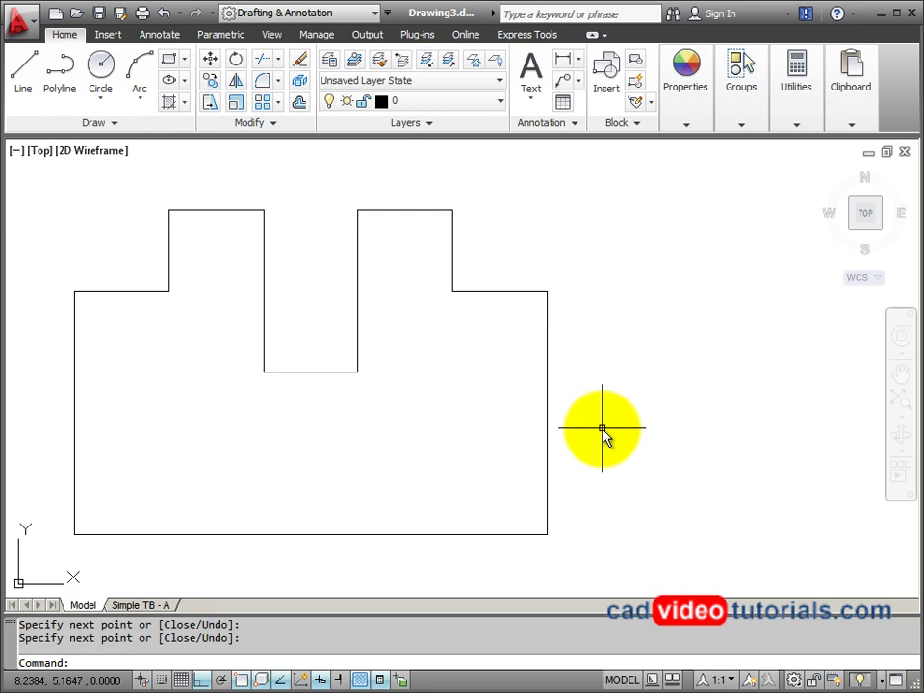
{"action": "left_click", "coordinate": [100, 75]}
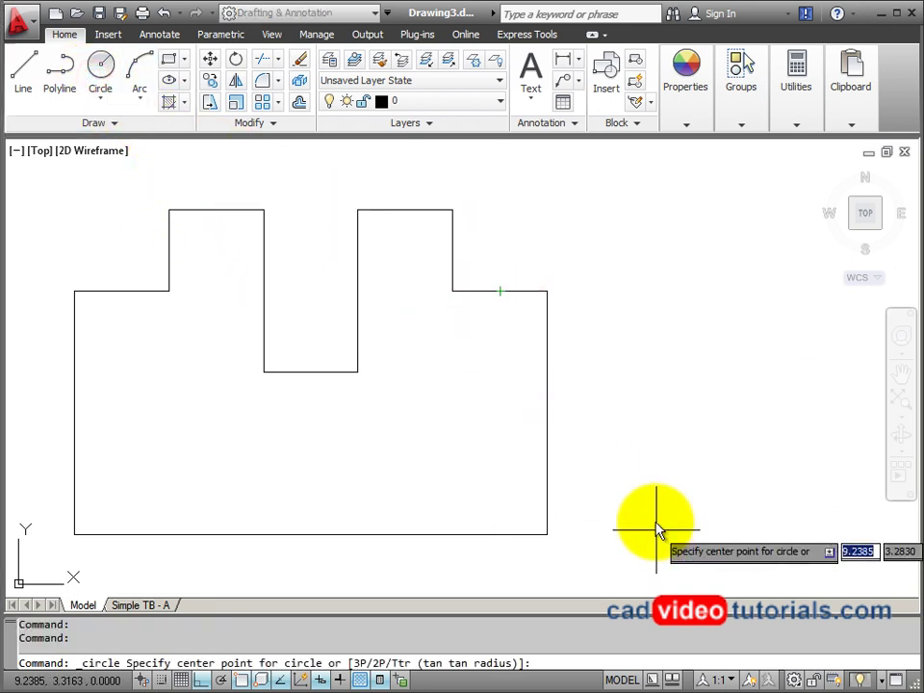
{"action": "type", "text": "tk"}
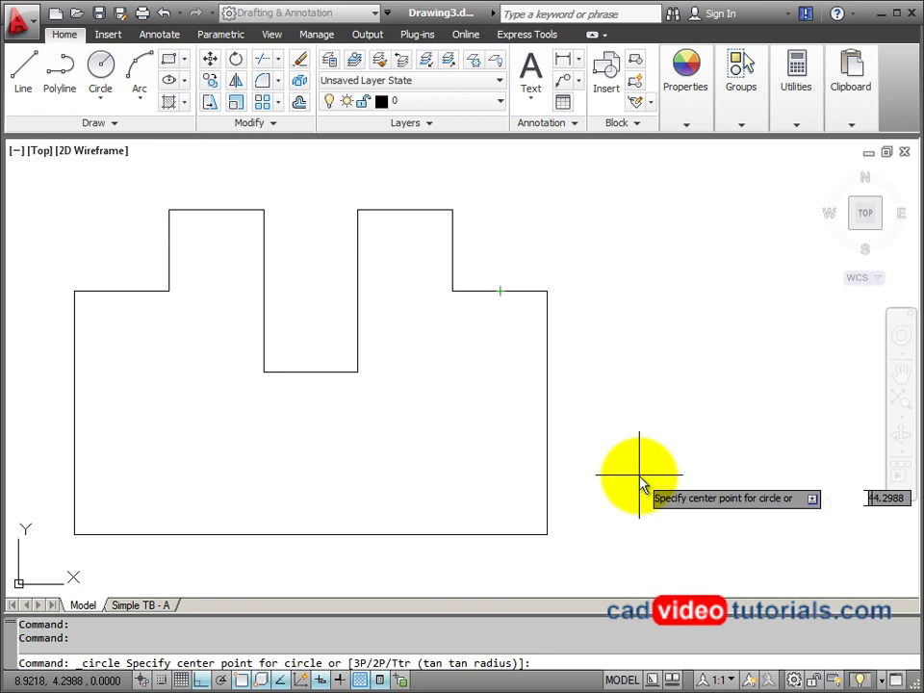
{"action": "key", "text": "Return"}
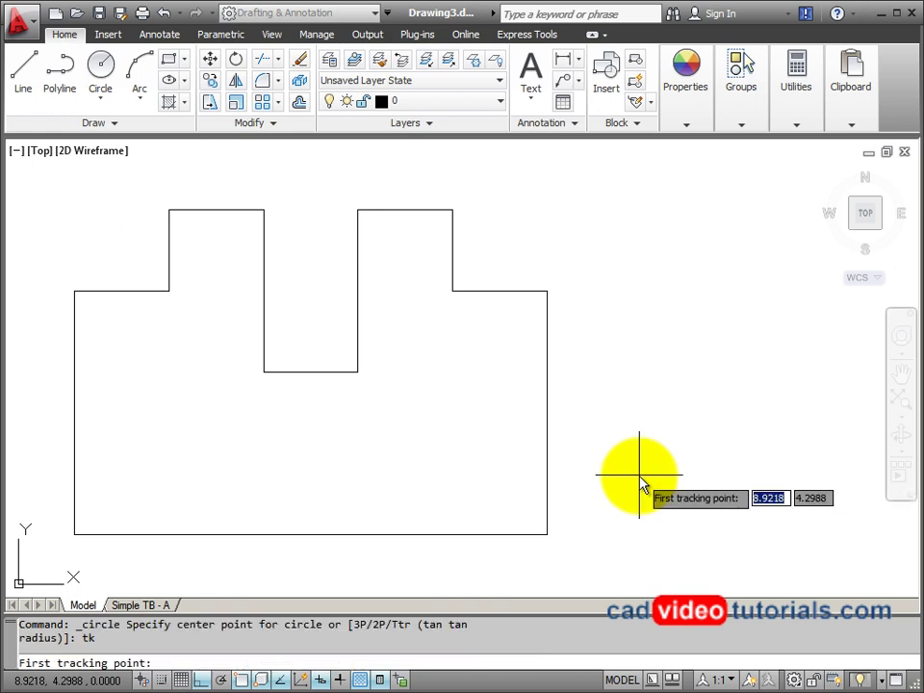
{"action": "left_click", "coordinate": [545, 537]}
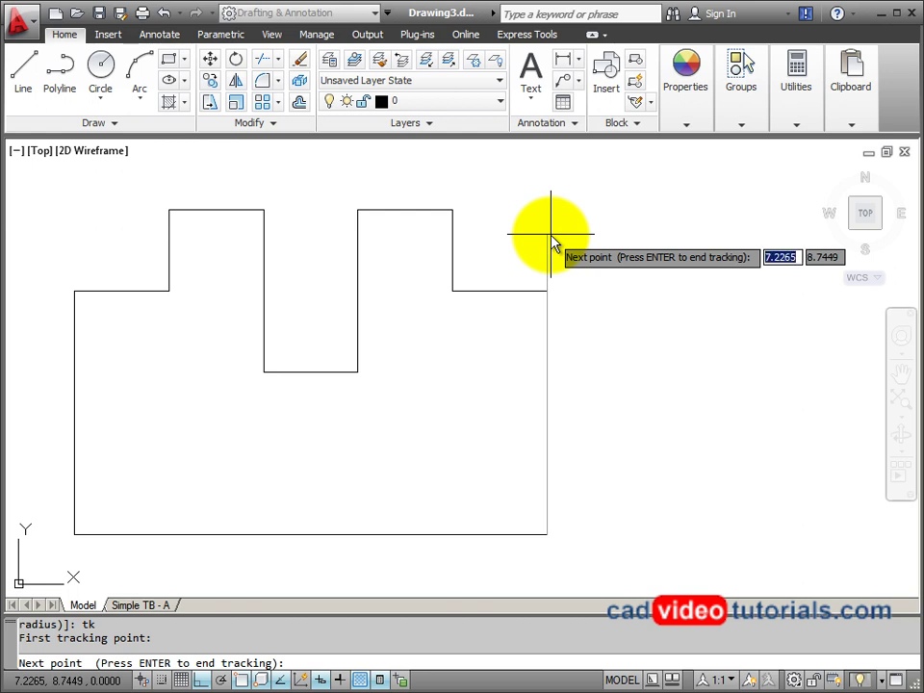
{"action": "type", "text": "2"}
{"action": "key", "text": "Return"}
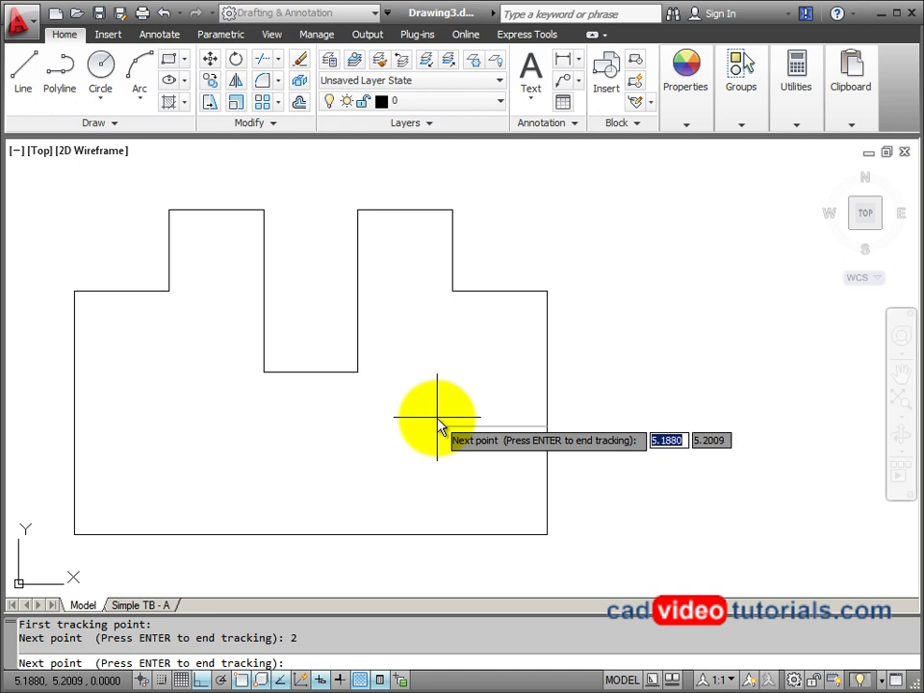
{"action": "type", "text": "1"}
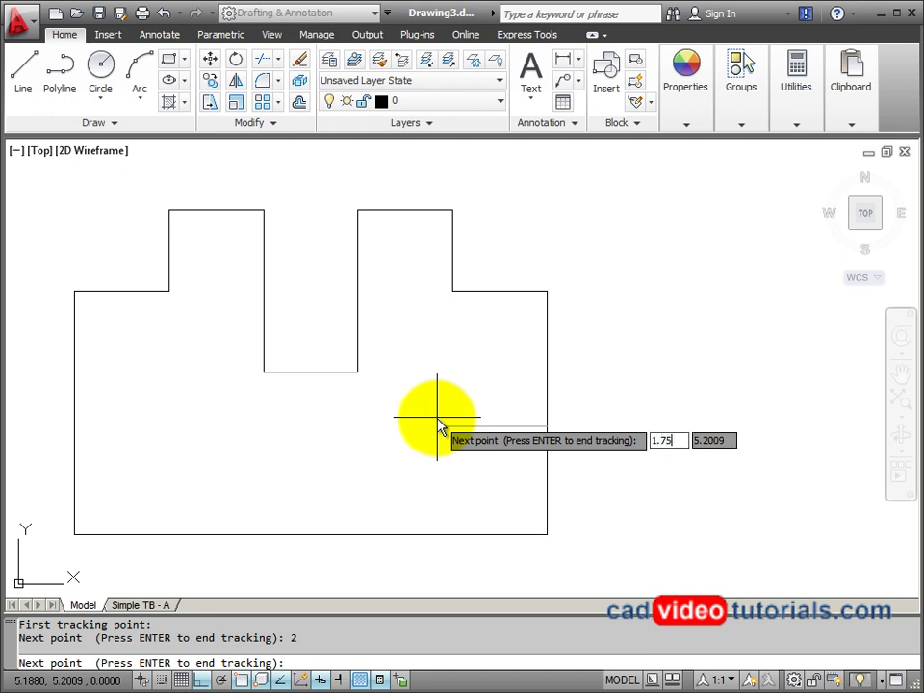
{"action": "type", "text": ".75"}
{"action": "key", "text": "Return"}
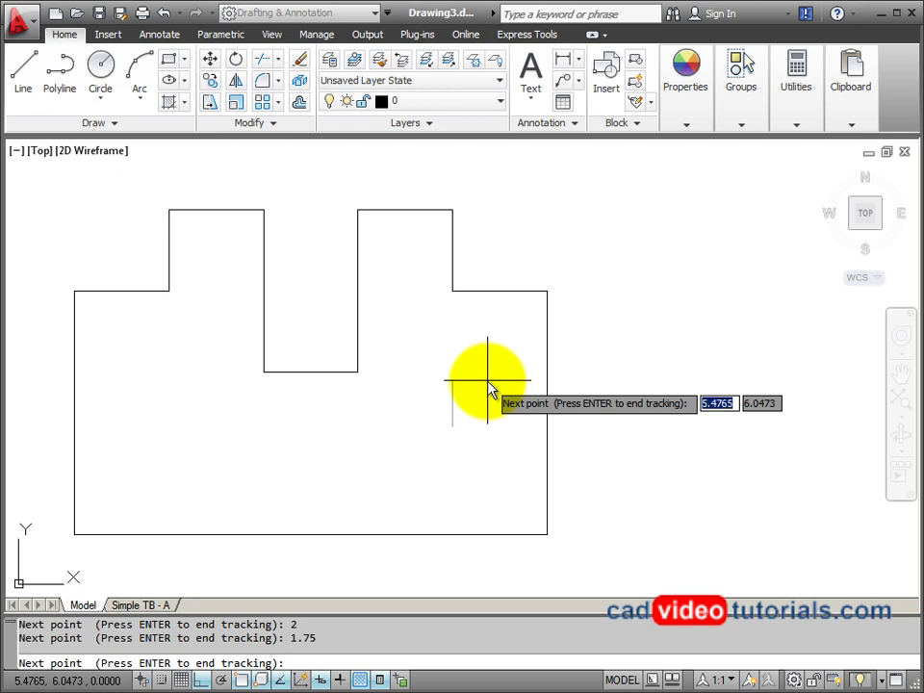
{"action": "key", "text": "Return"}
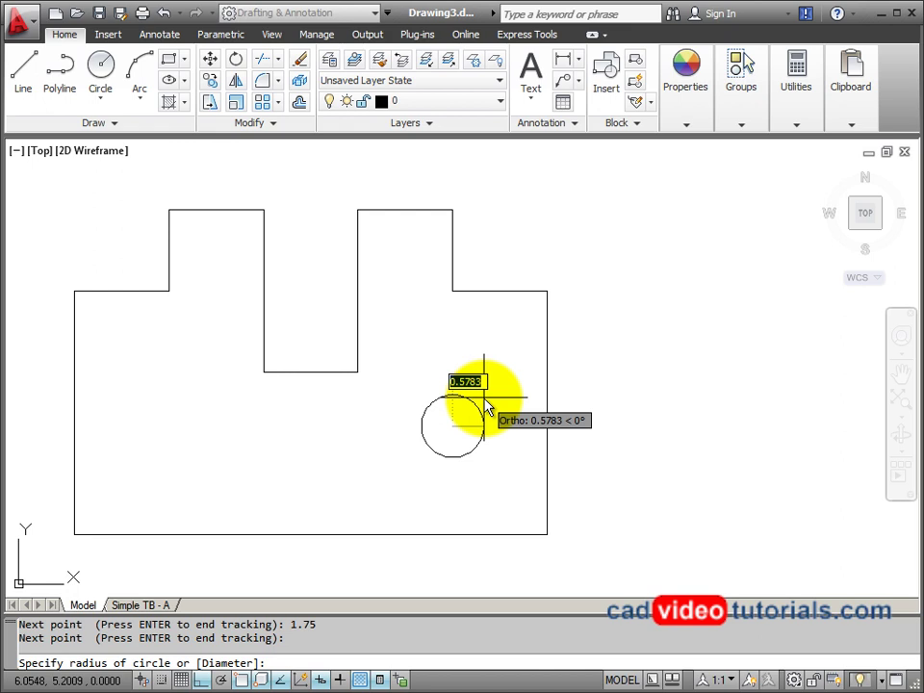
- Give the circle near the outline's right side a diameter of 1.5
{"action": "type", "text": "d"}
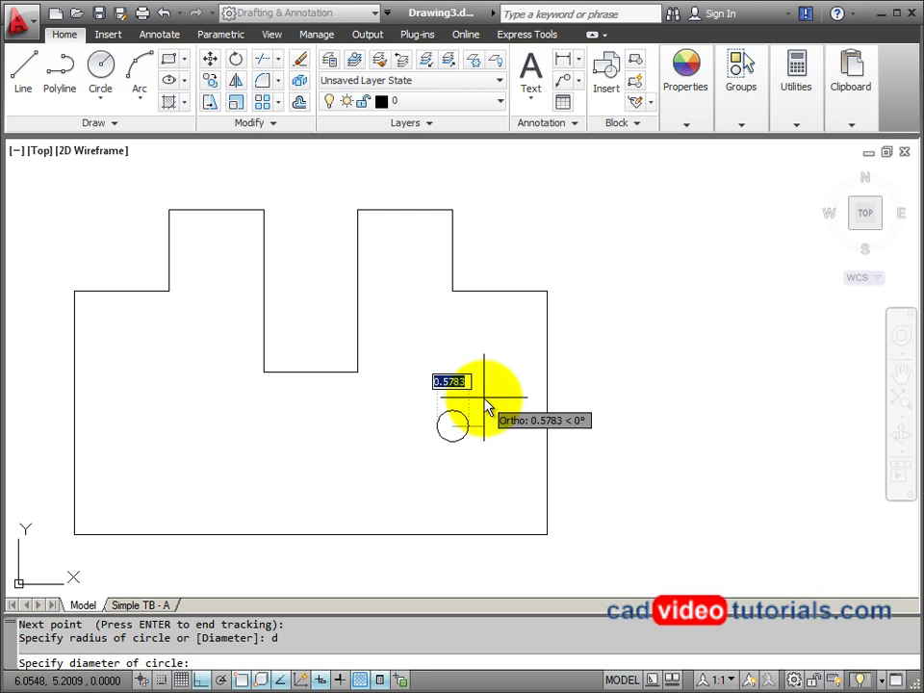
{"action": "type", "text": "1.5"}
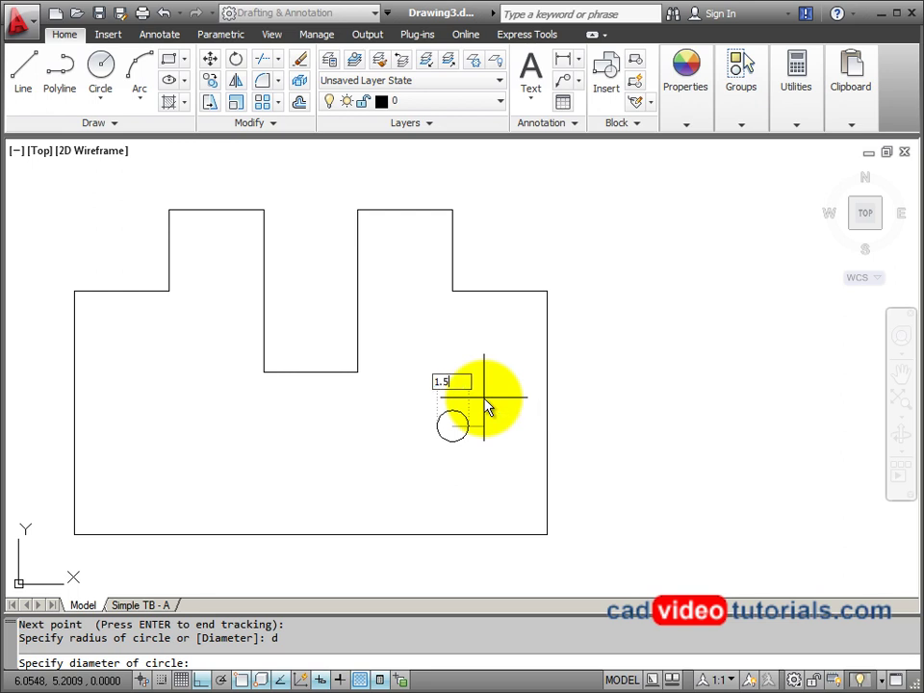
{"action": "key", "text": "Return"}
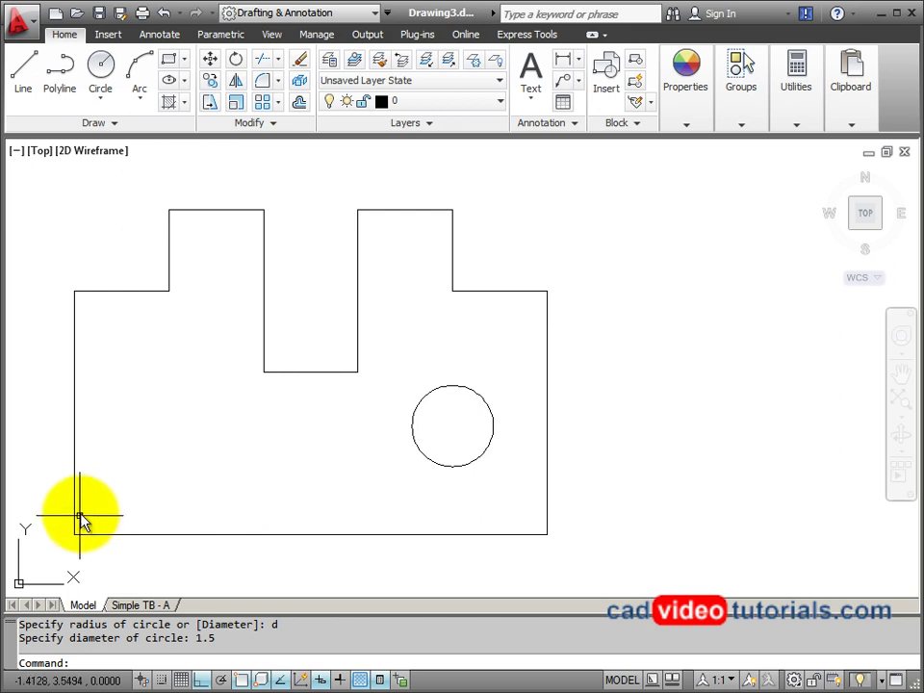
- Start a second circle centred by tracking 1.25 up and 1.5 right from the outline's lower left corner
{"action": "left_click", "coordinate": [101, 64]}
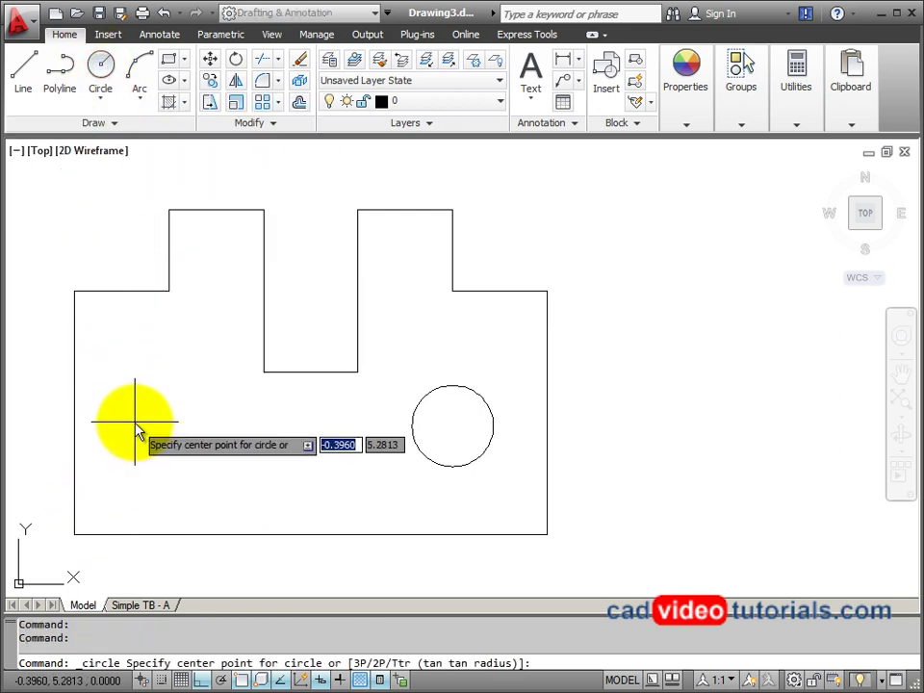
{"action": "type", "text": "tk"}
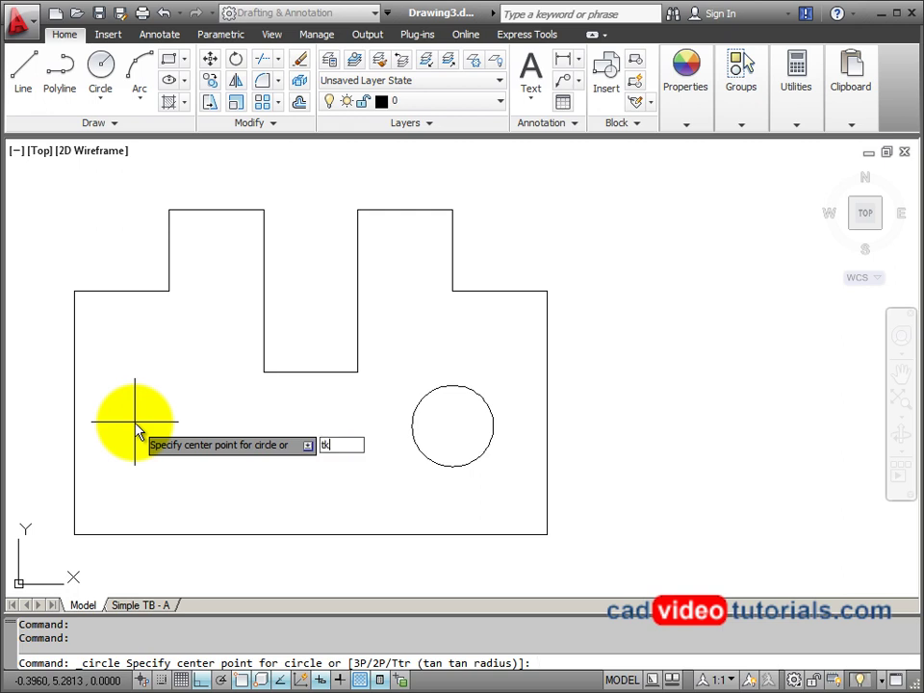
{"action": "key", "text": "Return"}
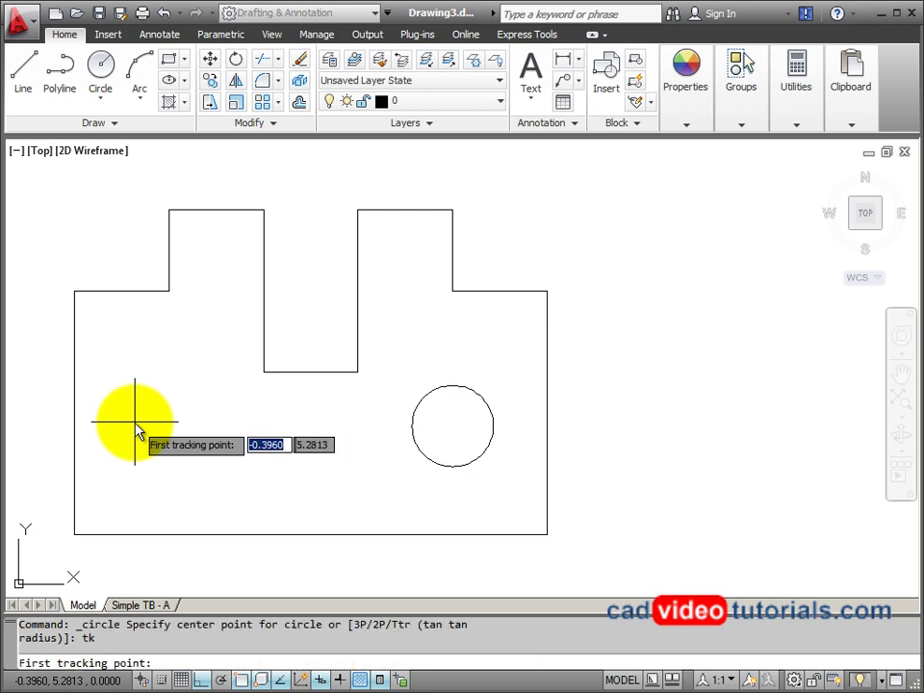
{"action": "left_click", "coordinate": [73, 535]}
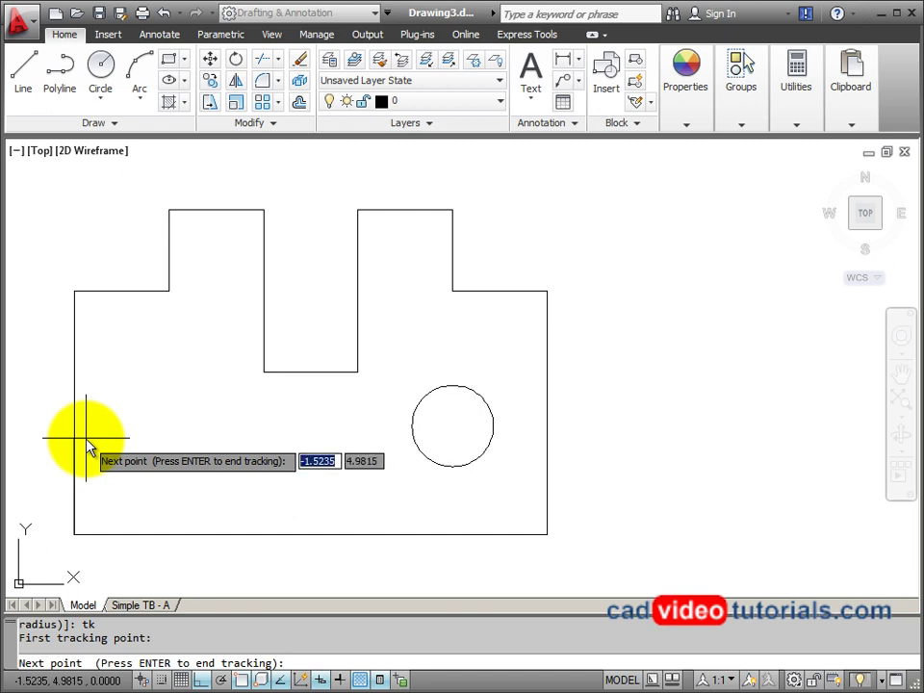
{"action": "type", "text": "1"}
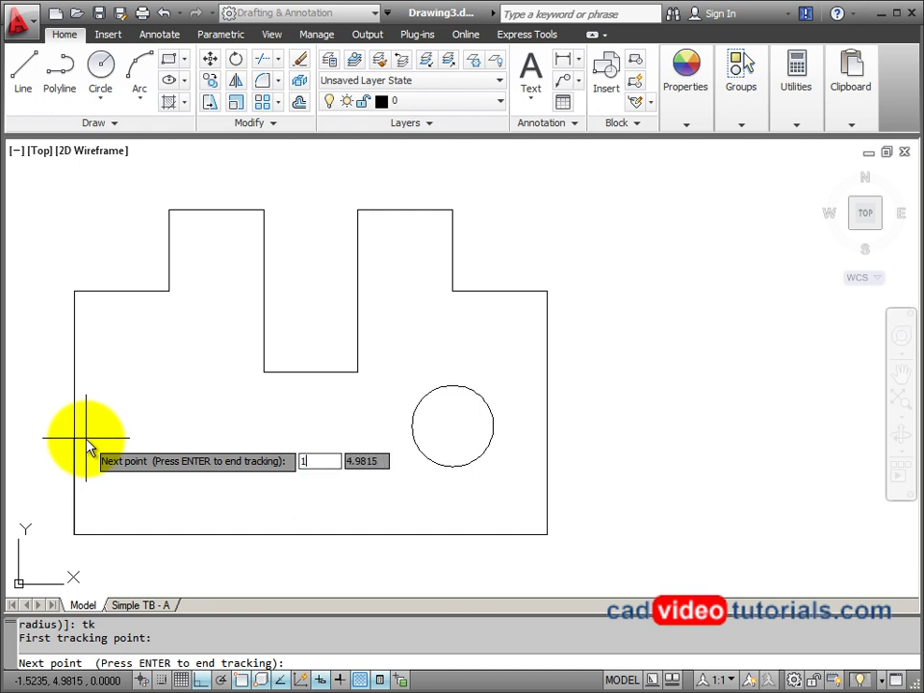
{"action": "type", "text": ".25"}
{"action": "key", "text": "Return"}
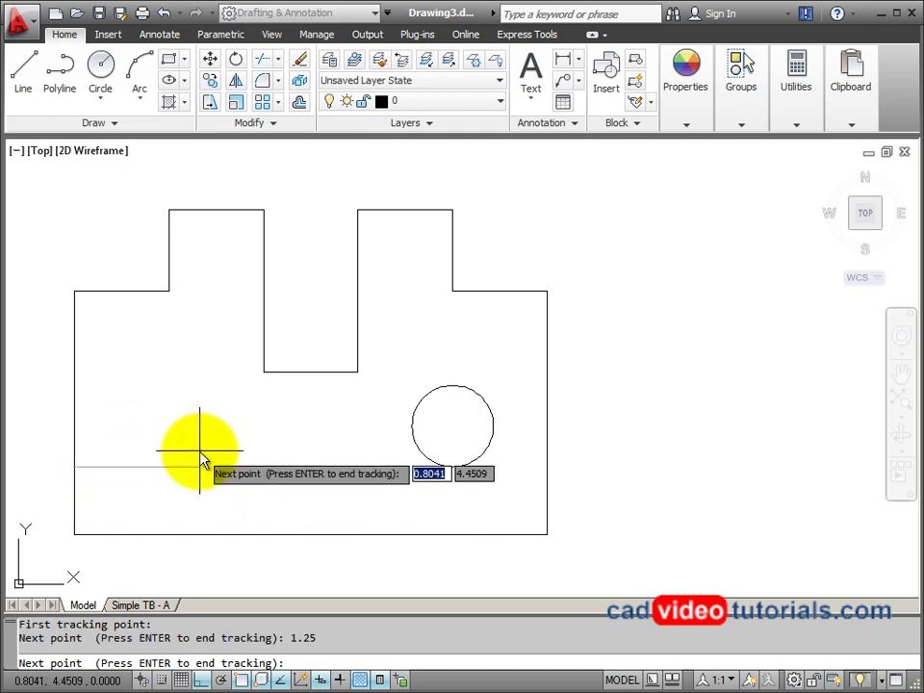
{"action": "type", "text": "1.5"}
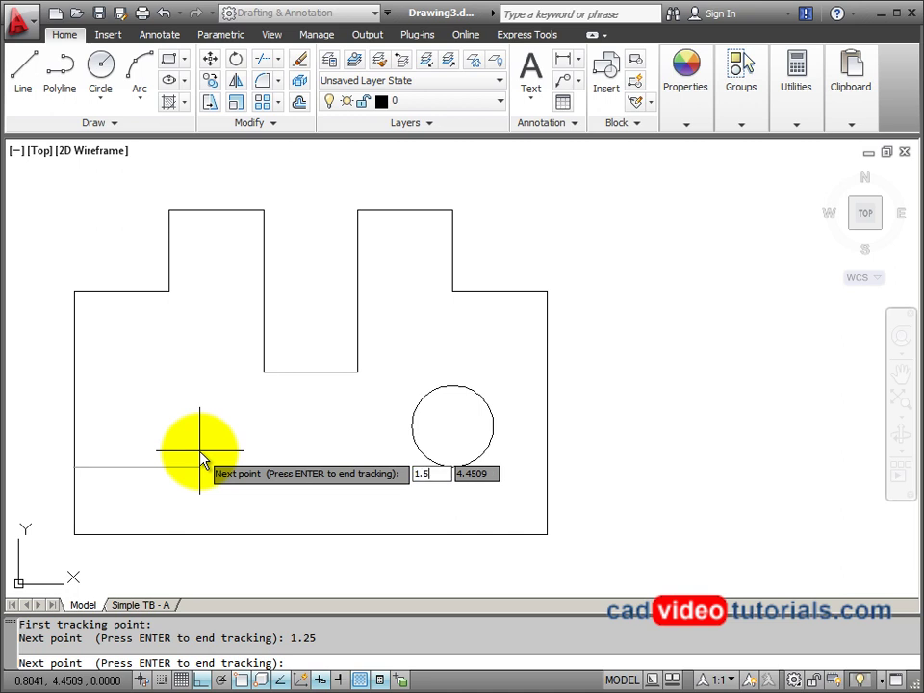
{"action": "key", "text": "Return"}
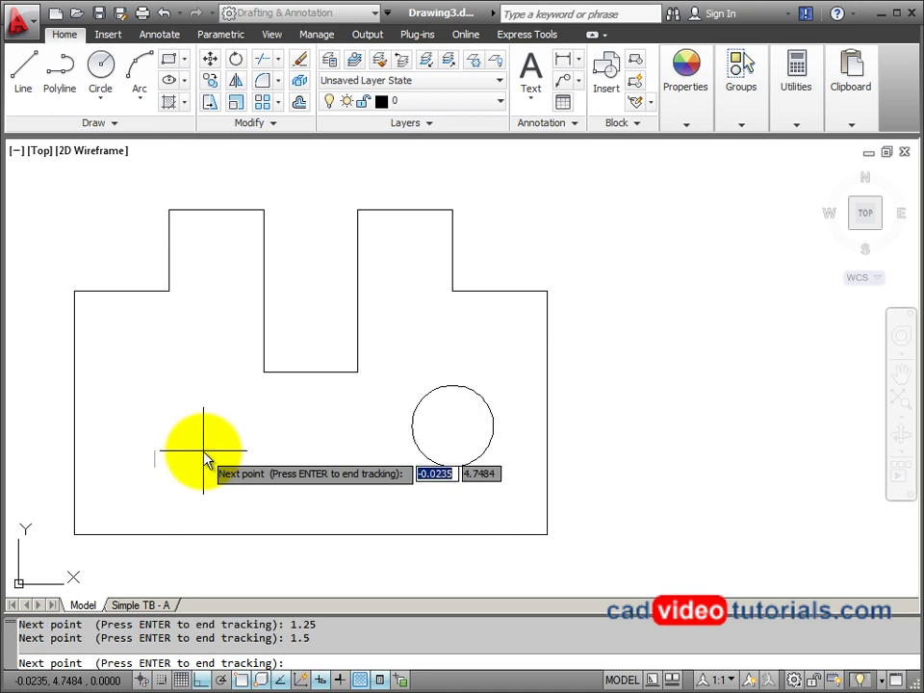
{"action": "key", "text": "Return"}
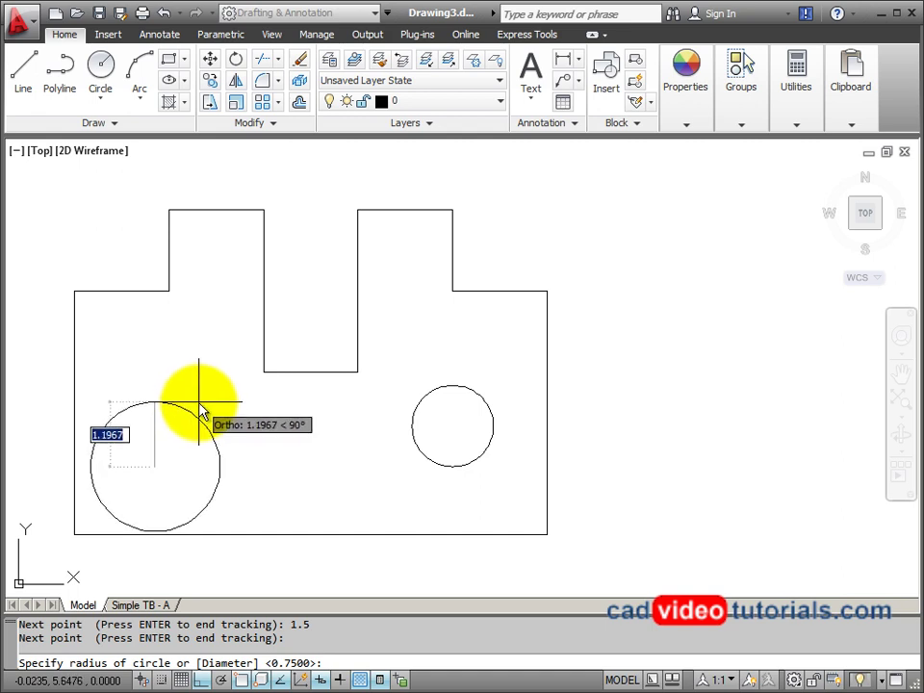
- Give the second circle, near the lower left corner, a diameter of .75
{"action": "type", "text": "d"}
{"action": "key", "text": "Return"}
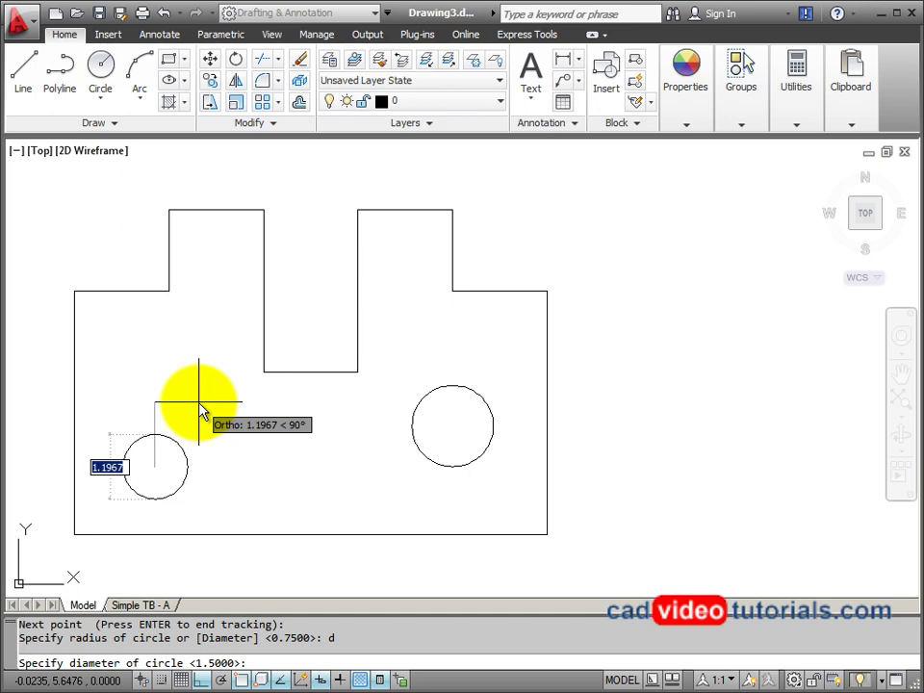
{"action": "type", "text": ".7"}
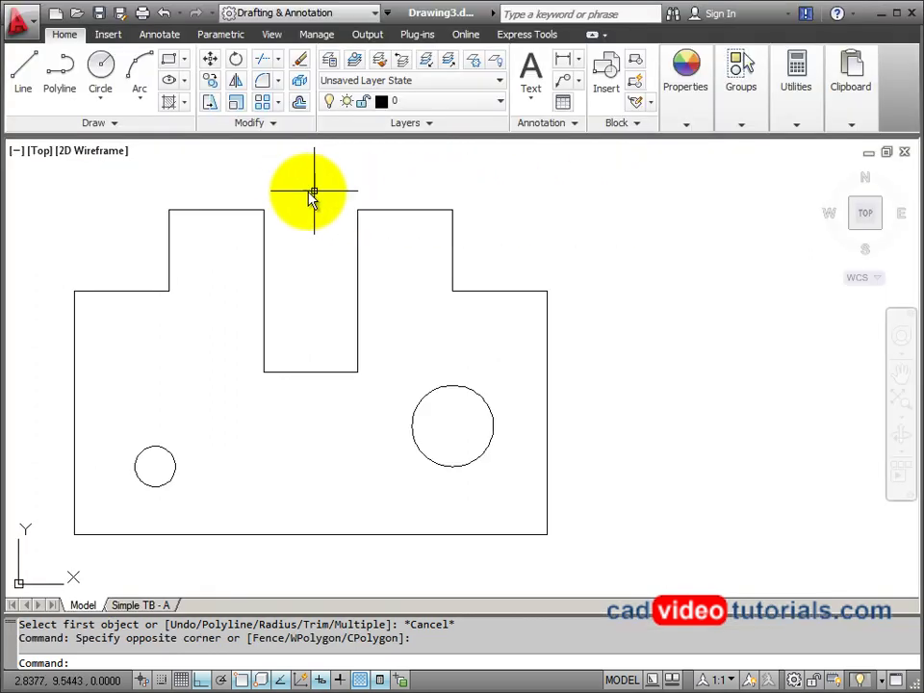
- Fillet the outline's upper left outer corner with a radius of .75, between the left shoulder line and the left vertical edge
{"action": "left_click", "coordinate": [265, 85]}
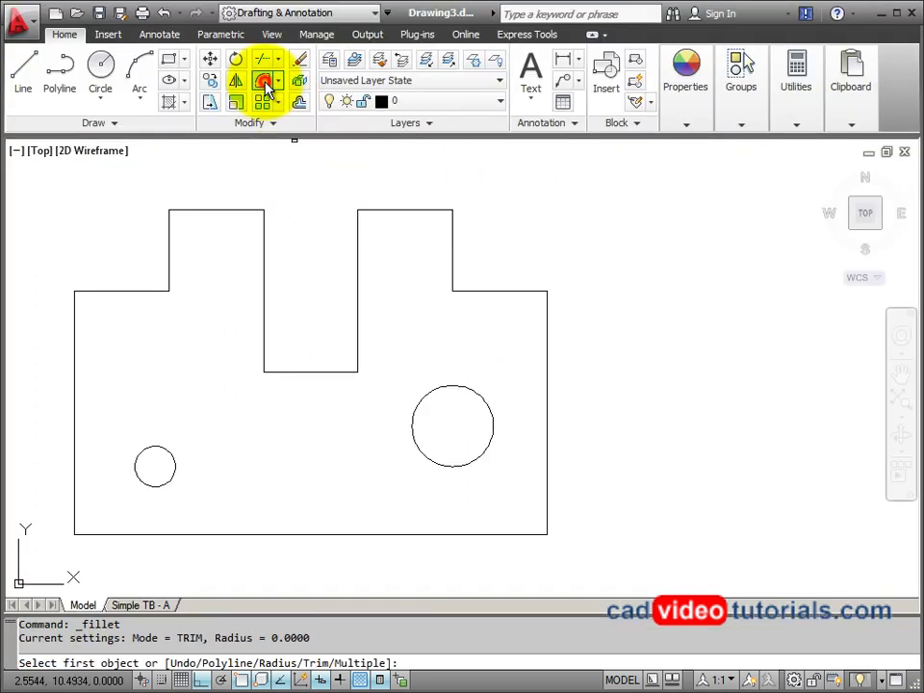
{"action": "right_click", "coordinate": [567, 228]}
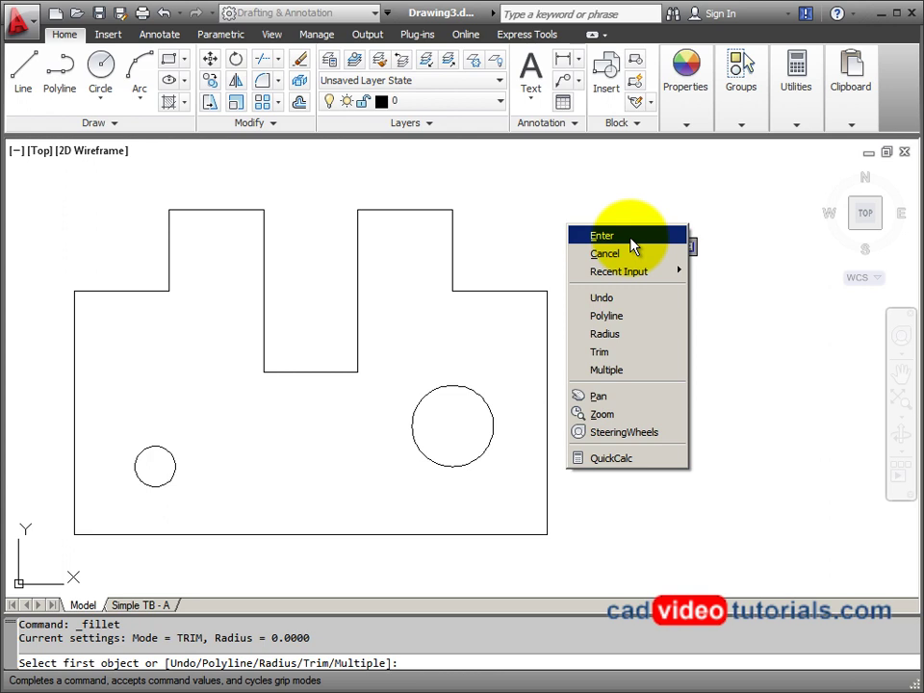
{"action": "left_click", "coordinate": [628, 334]}
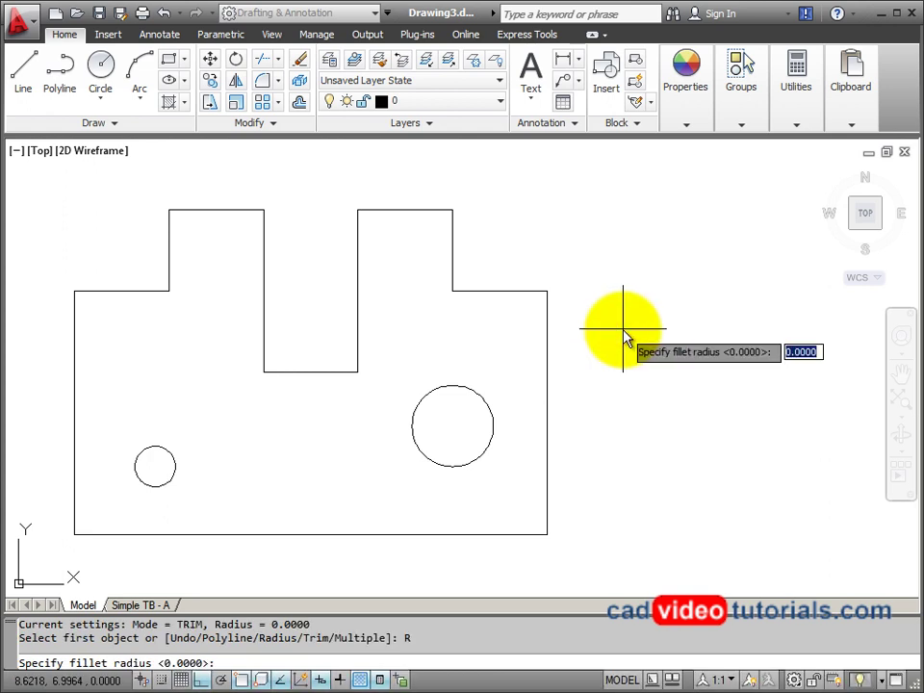
{"action": "type", "text": ".75"}
{"action": "key", "text": "Return"}
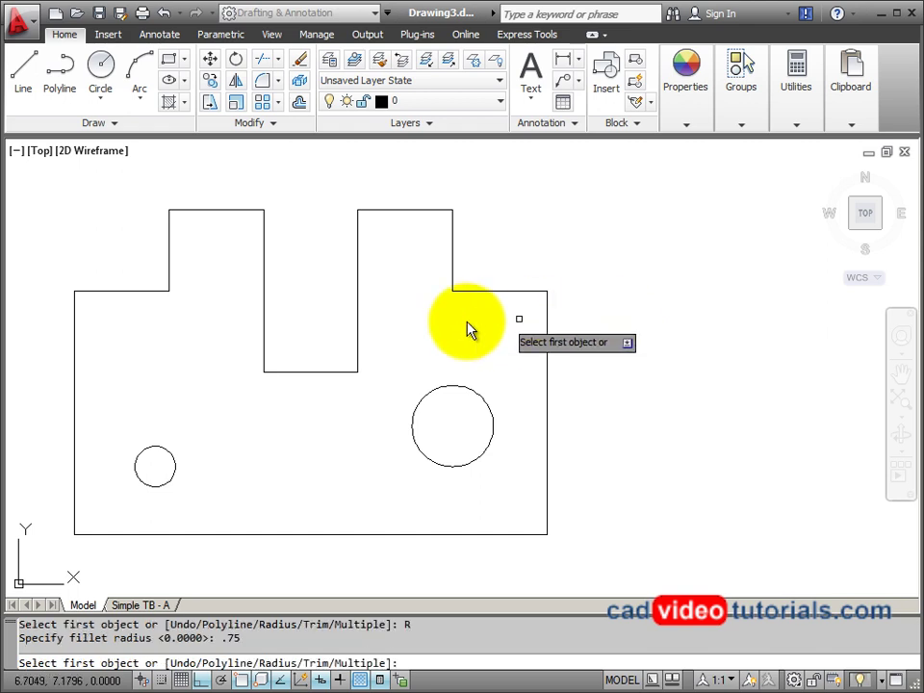
{"action": "left_click", "coordinate": [113, 294]}
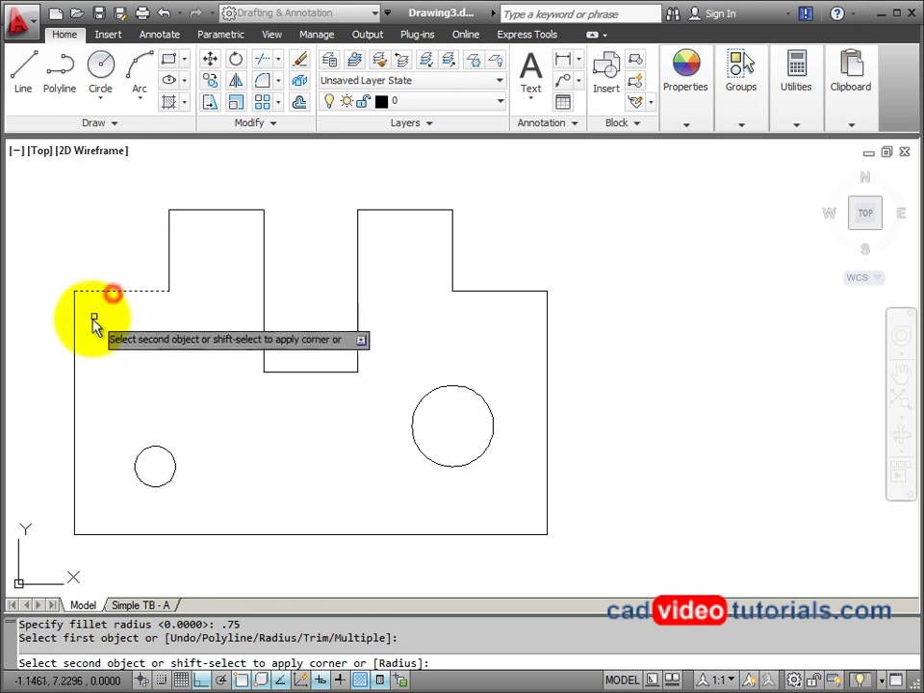
{"action": "left_click", "coordinate": [75, 328]}
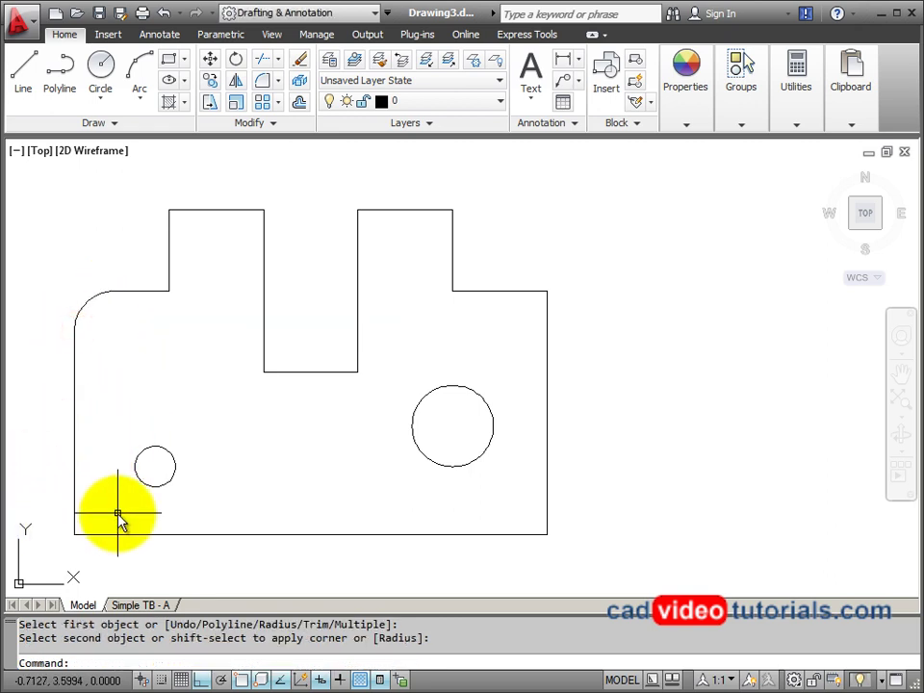
- Fillet the outline's lower left corner at the .75 radius, using the Fillet command's Multiple option
{"action": "key", "text": "Return"}
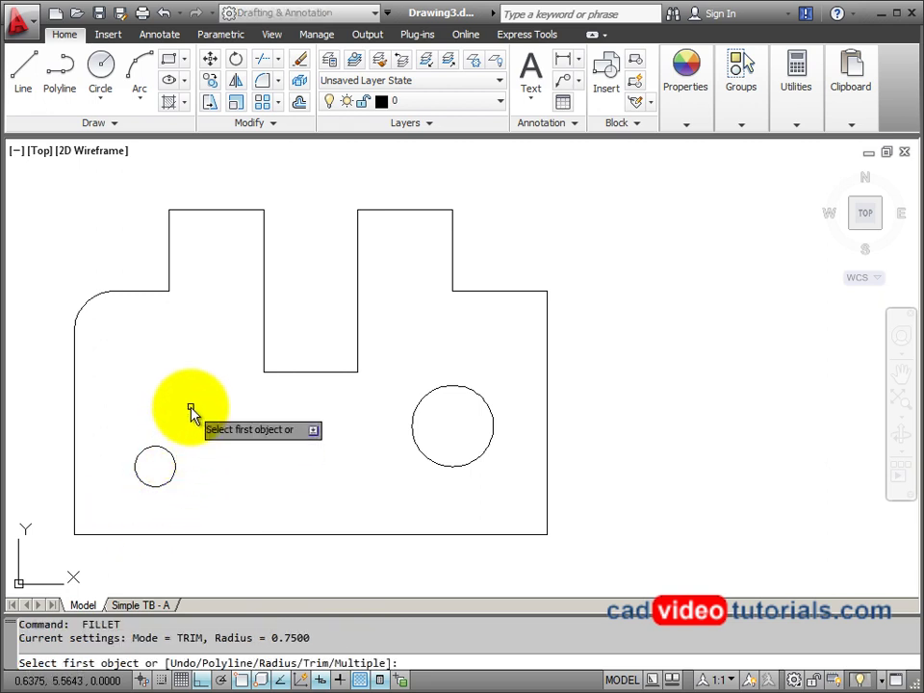
{"action": "right_click", "coordinate": [298, 278]}
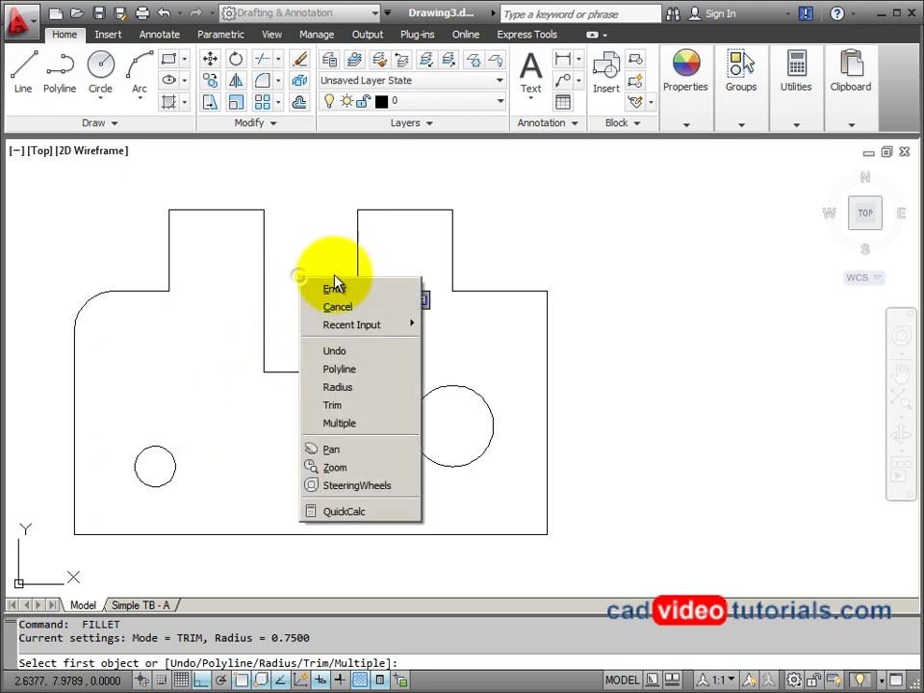
{"action": "left_click", "coordinate": [339, 423]}
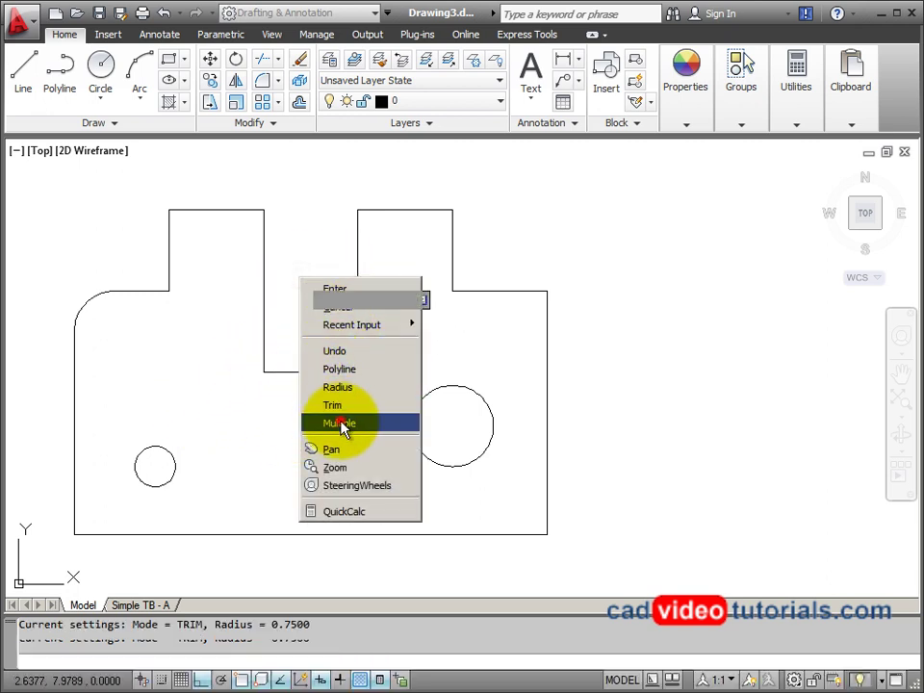
{"action": "left_click", "coordinate": [75, 472]}
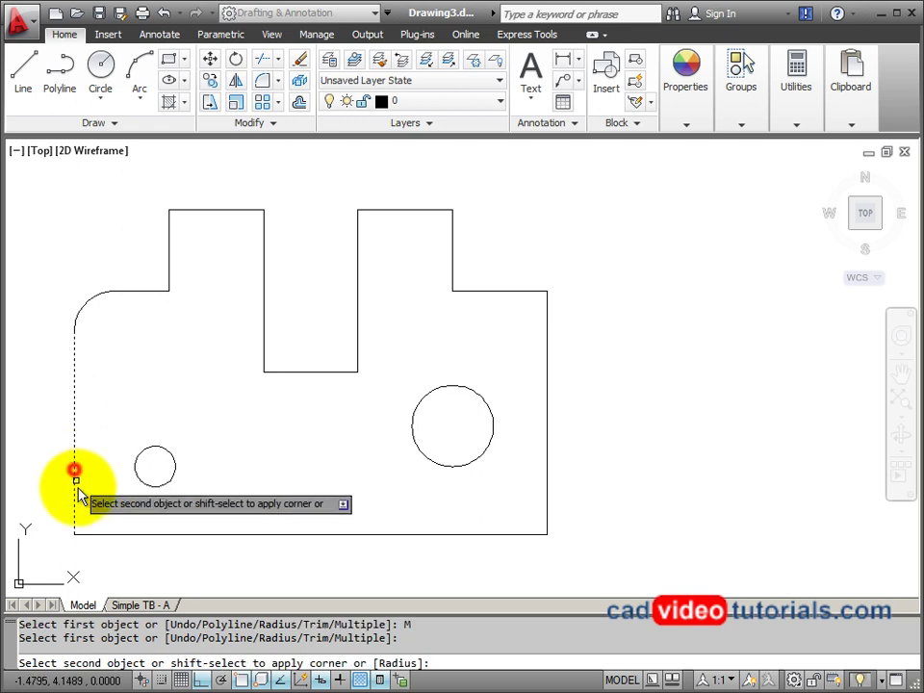
{"action": "left_click", "coordinate": [90, 535]}
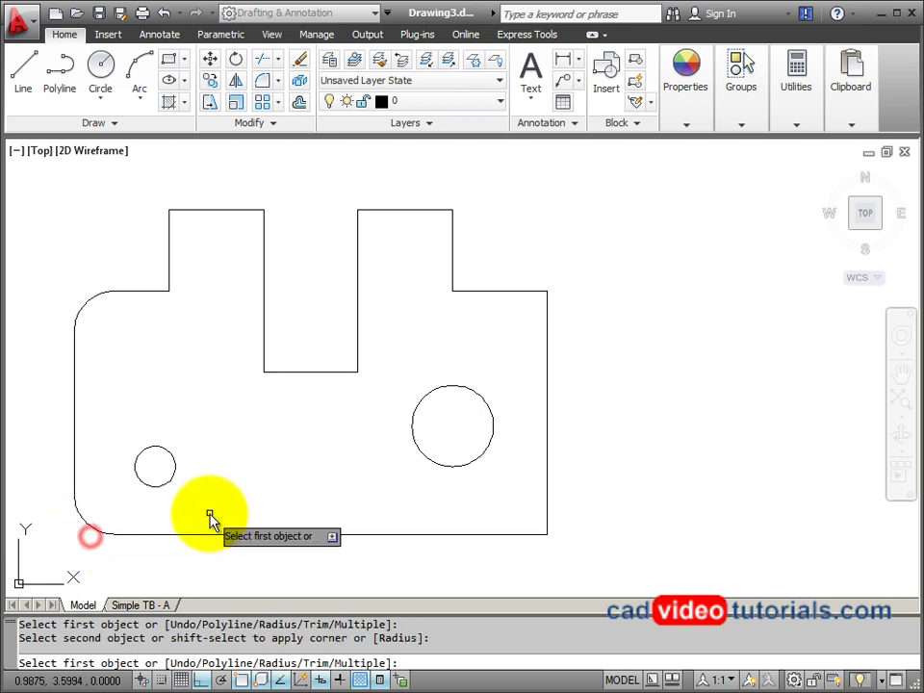
- Fillet the outline's lower right and upper right outer corners with the same .75 radius and end the Fillet command
{"action": "left_click", "coordinate": [516, 534]}
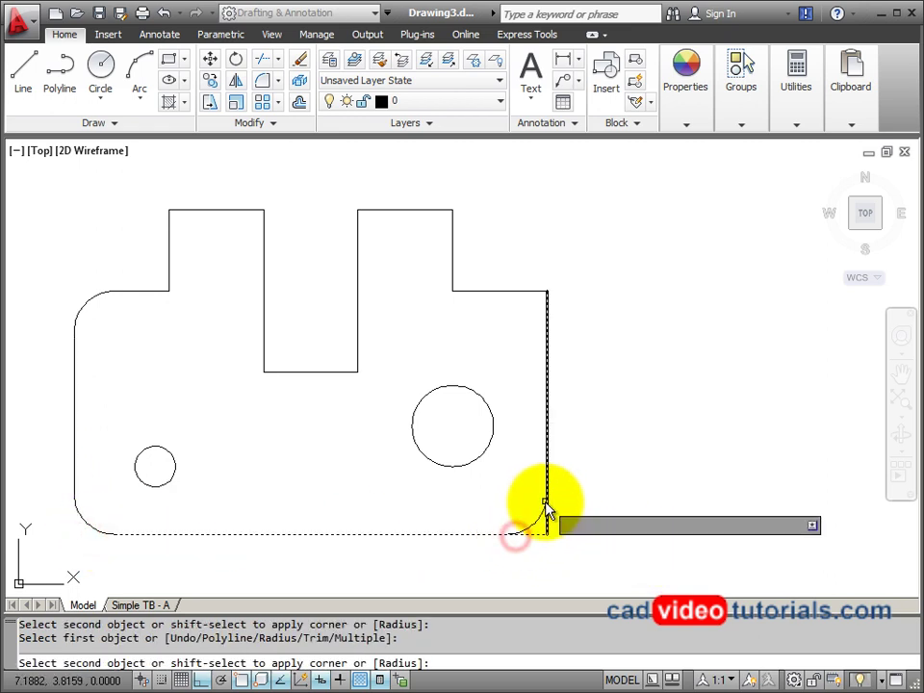
{"action": "left_click", "coordinate": [545, 507]}
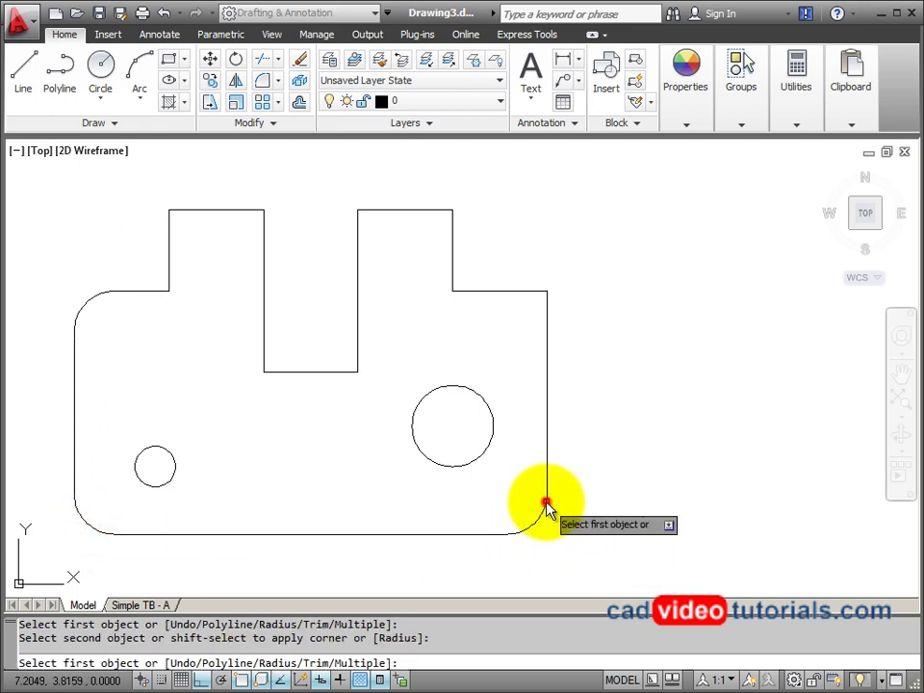
{"action": "left_click", "coordinate": [547, 324]}
{"action": "left_click", "coordinate": [512, 292]}
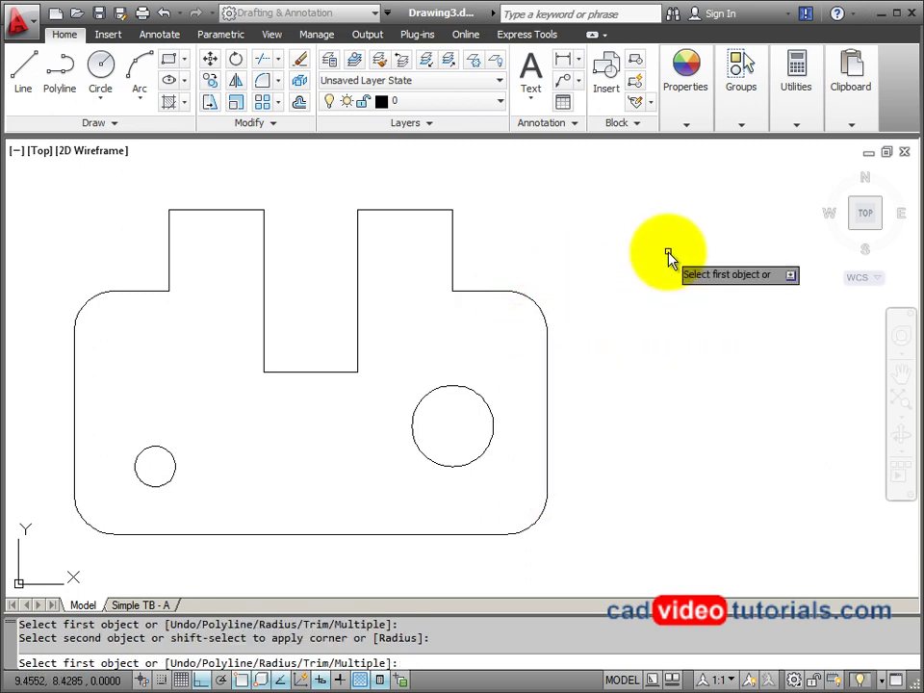
{"action": "key", "text": "Return"}
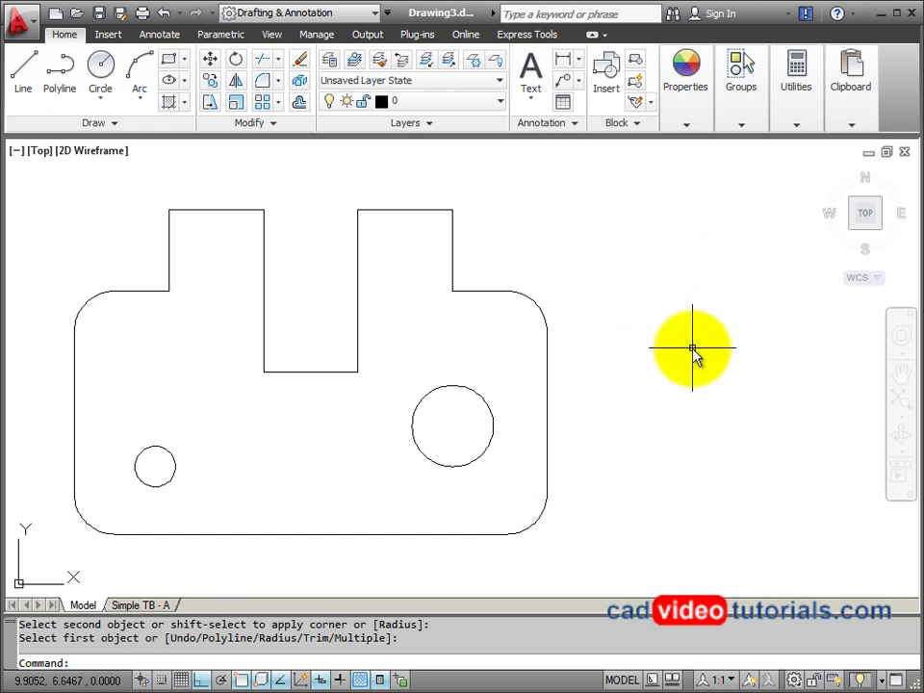